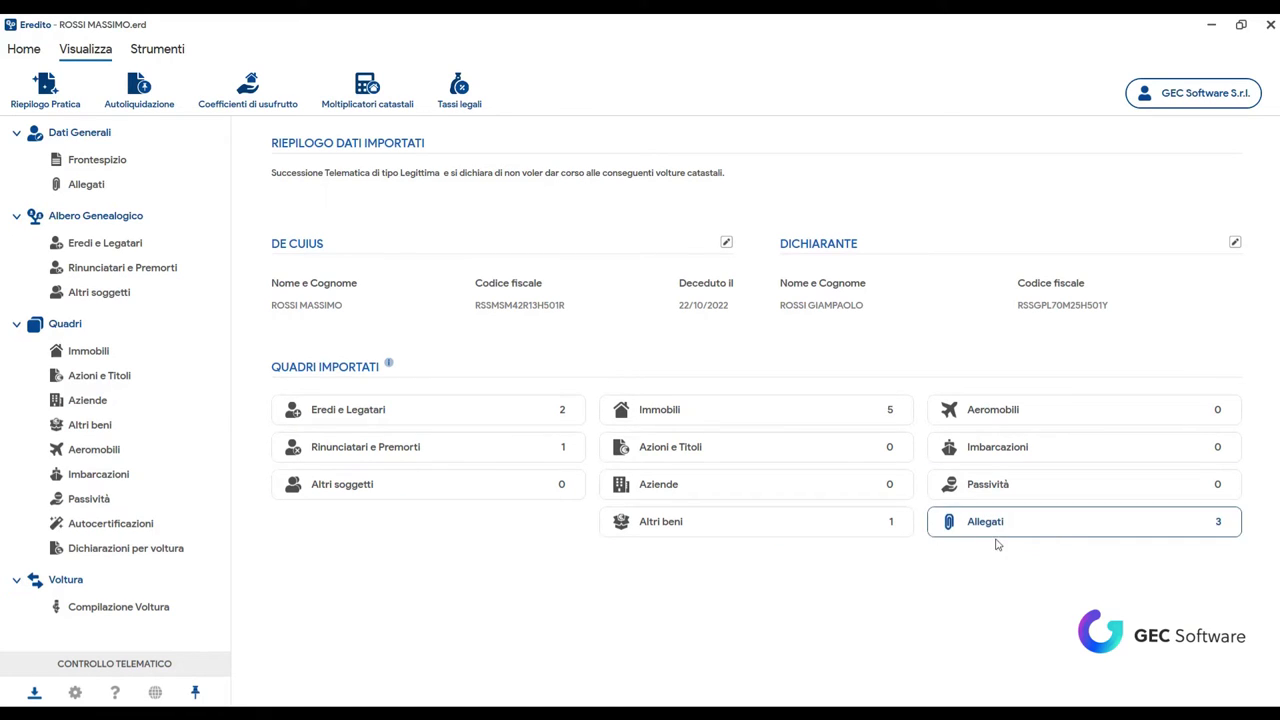
- Review the declaration's general data and the self-assessed taxes in section EF, and return to the Frontespizio
left_click(121, 160)
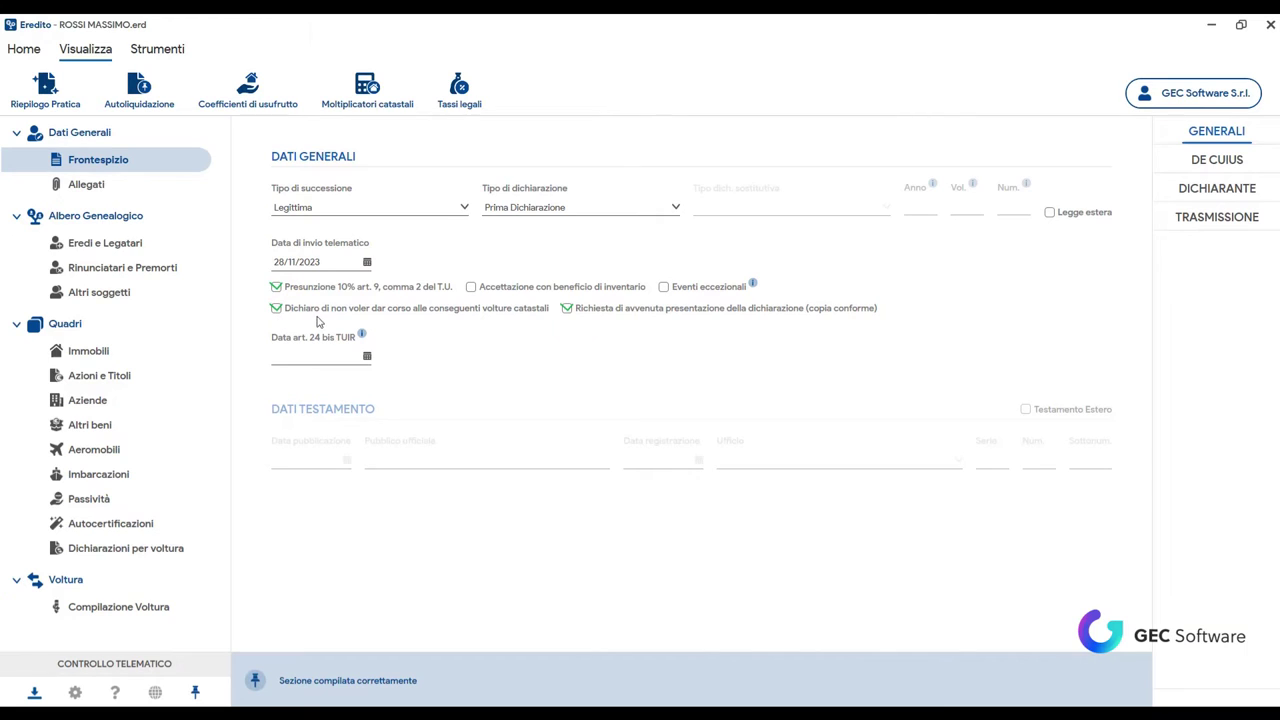
left_click(141, 93)
left_click(1253, 160)
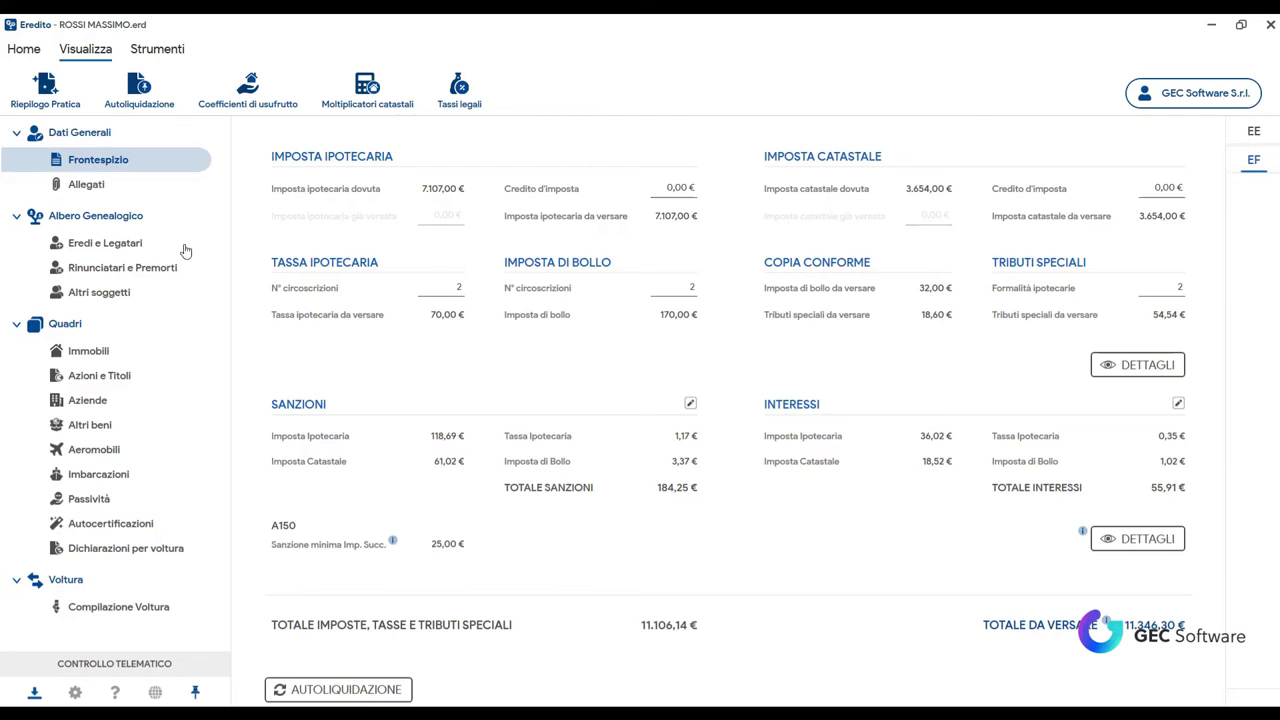
left_click(110, 162)
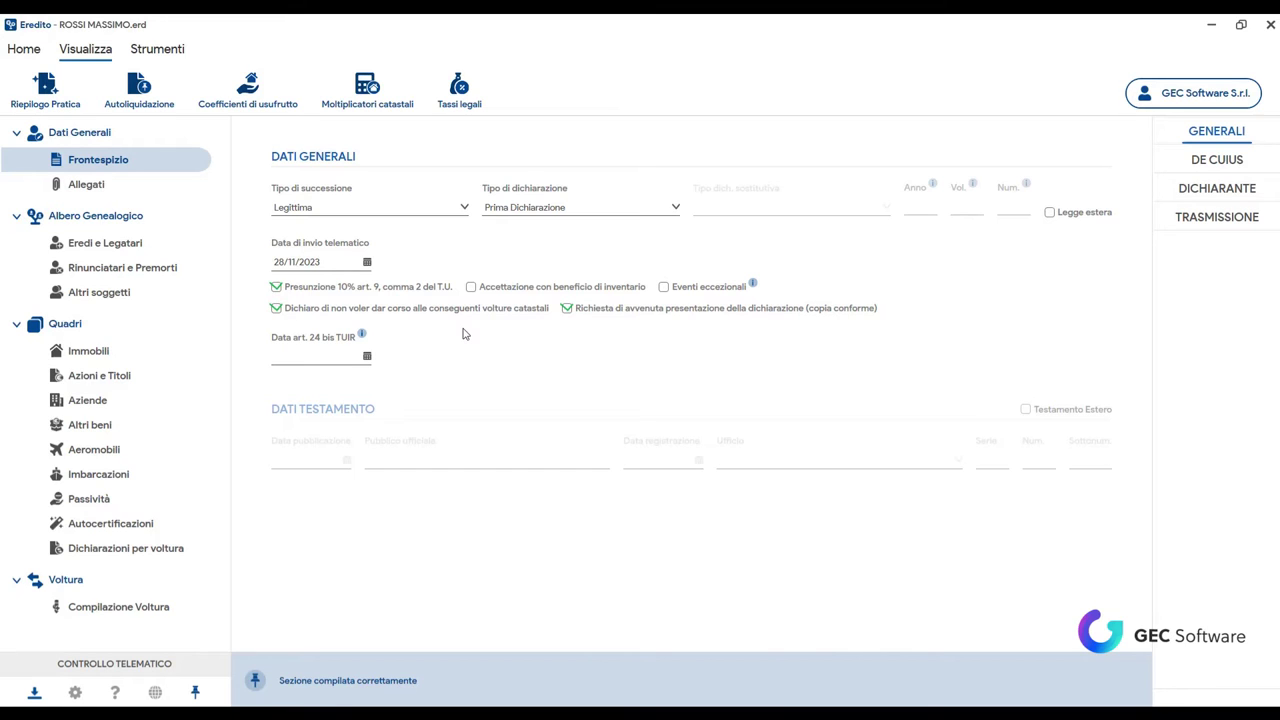
left_click(32, 50)
left_click(258, 108)
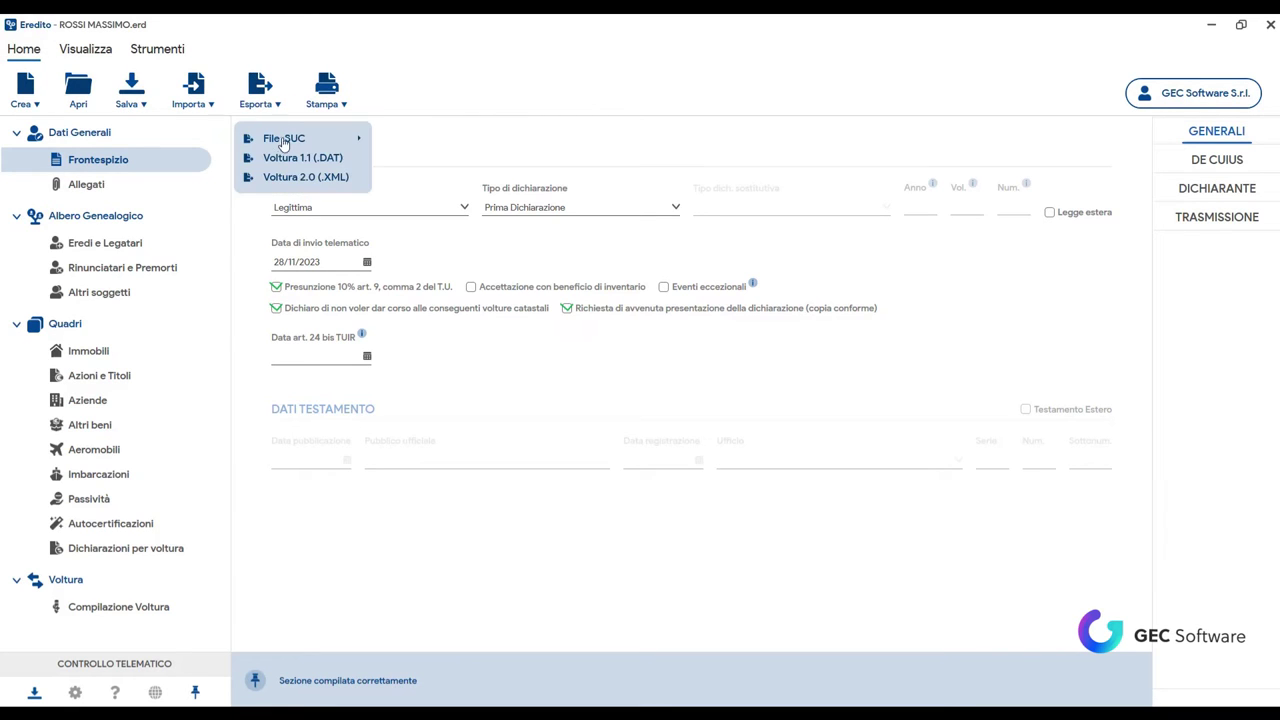
mouse_move(285, 146)
left_click(216, 23)
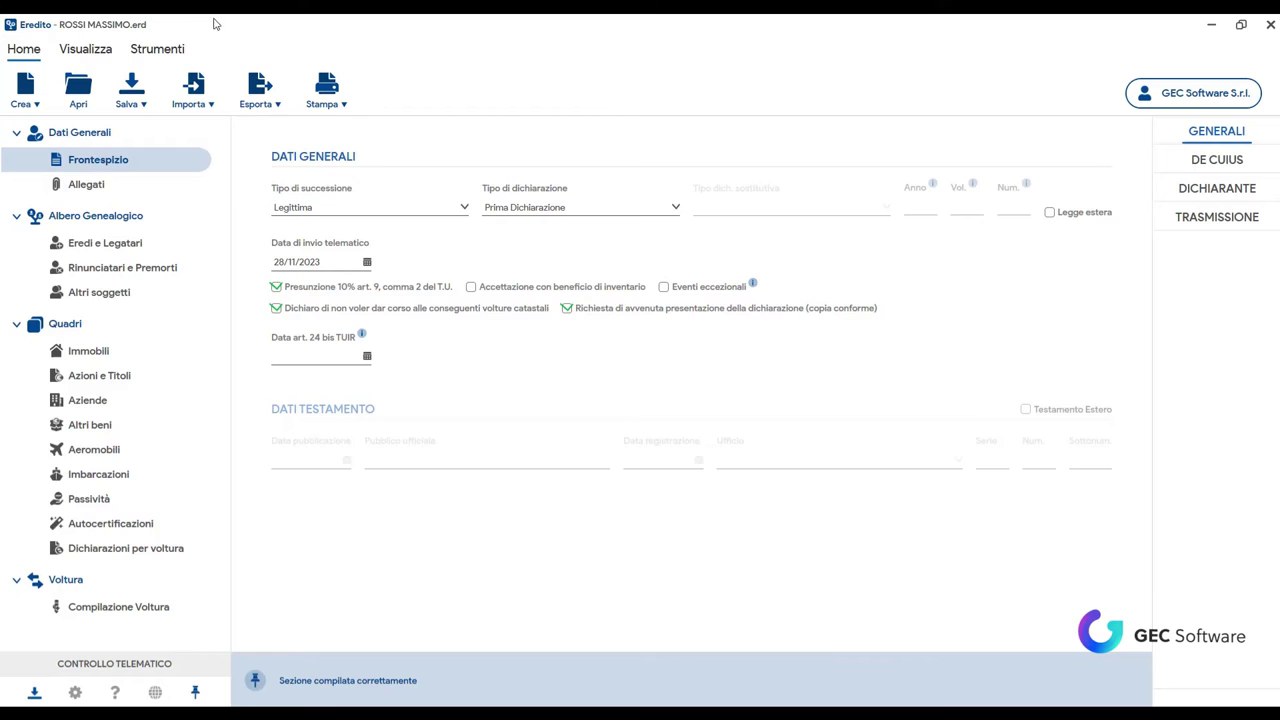
- Generate the cadastral voltura and expand the Perugia and Roma provinces with their C.T. and C.F. municipality entries
left_click(112, 612)
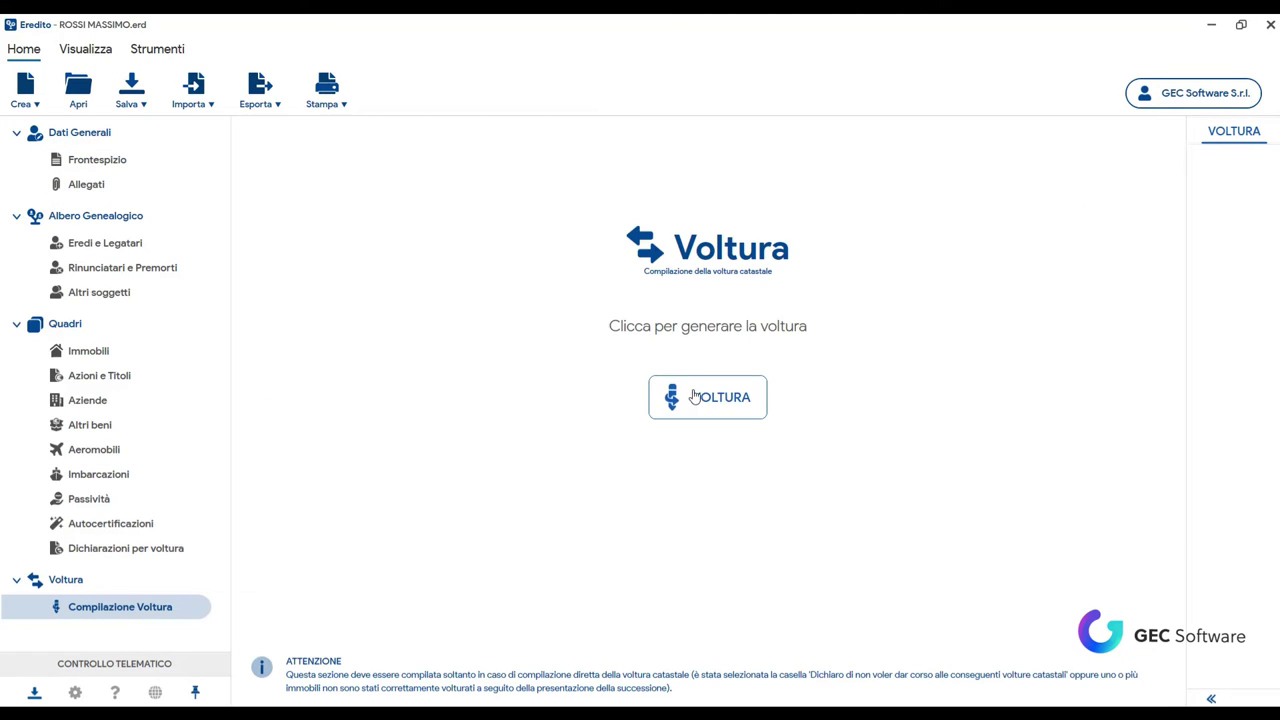
left_click(697, 399)
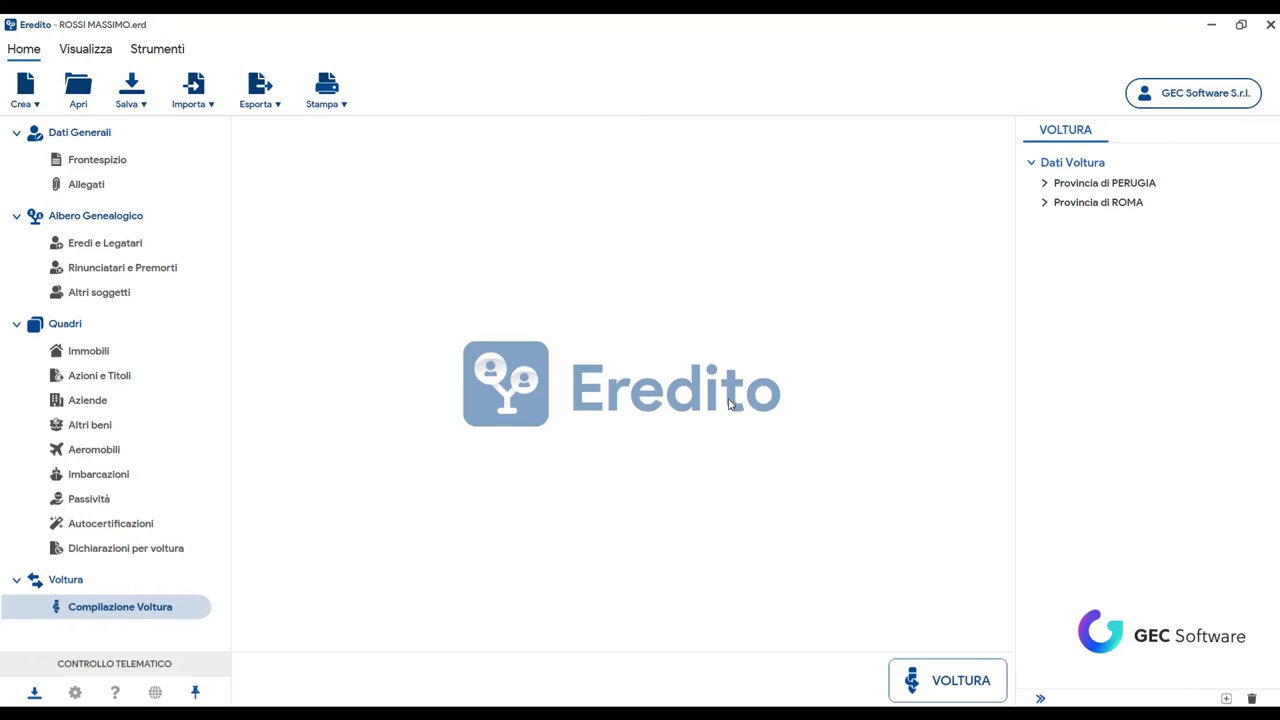
left_click(1044, 183)
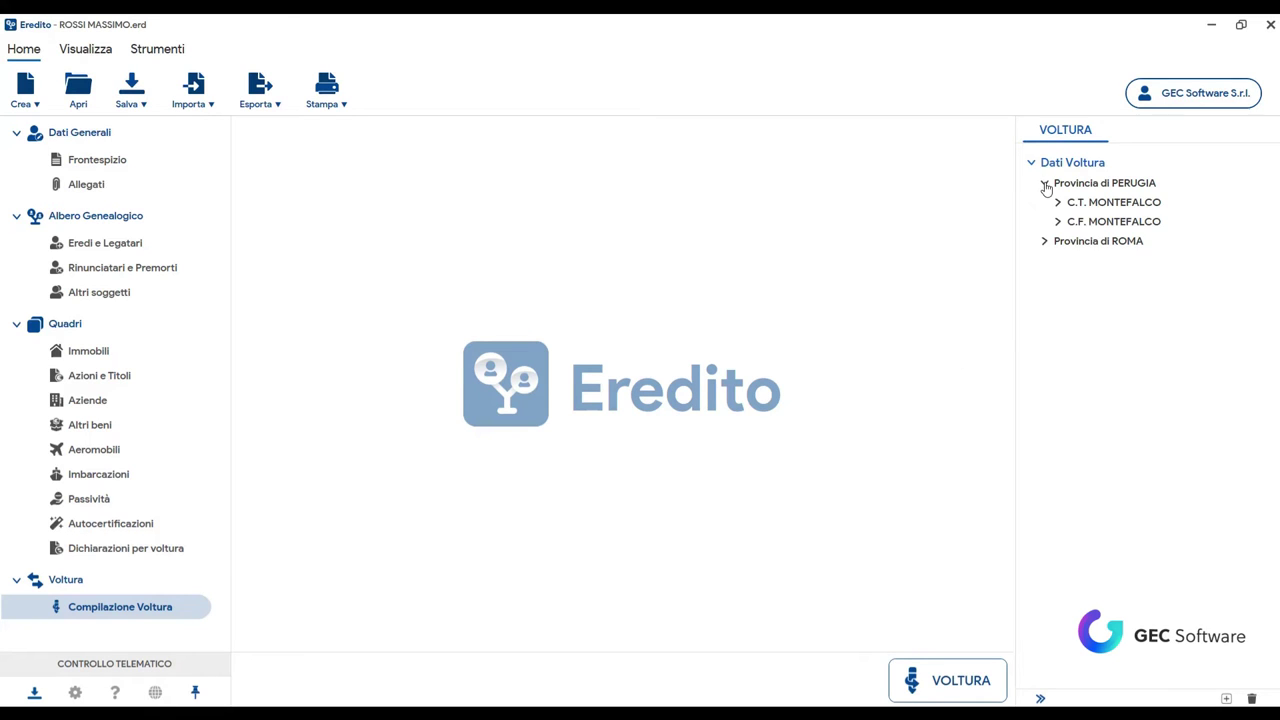
left_click(1045, 242)
left_click(1059, 261)
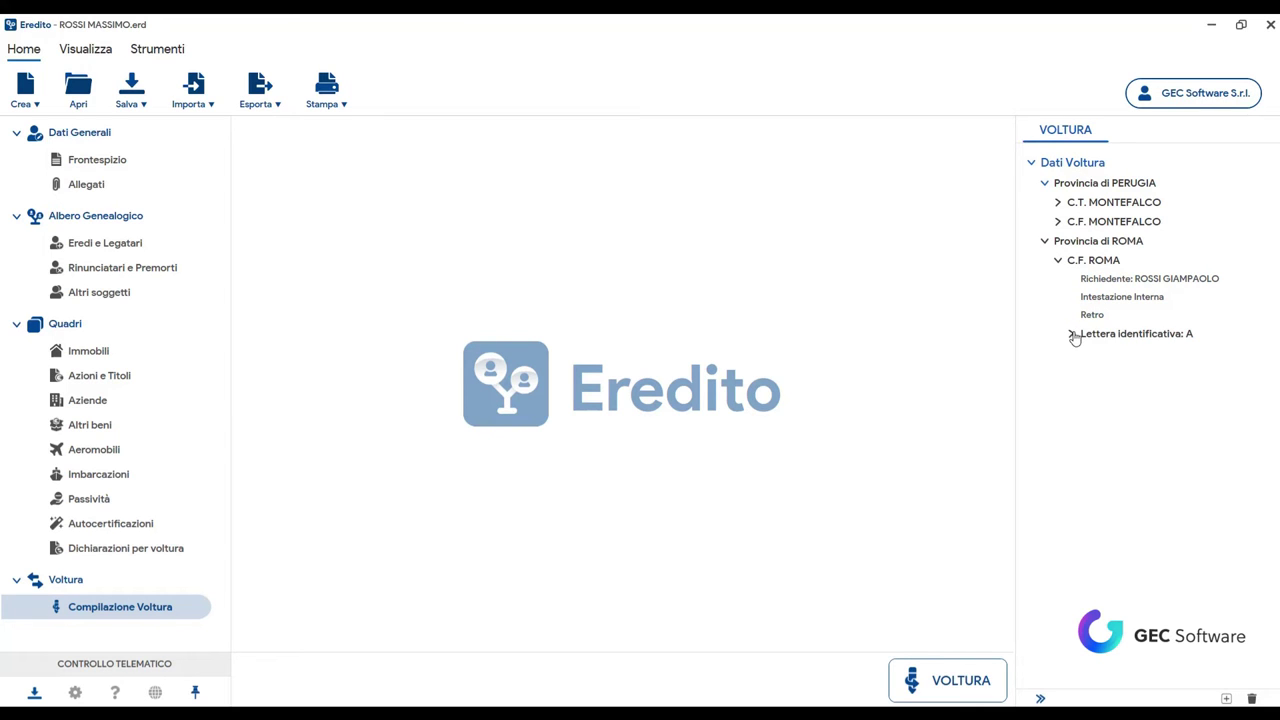
left_click(1059, 222)
left_click(1058, 202)
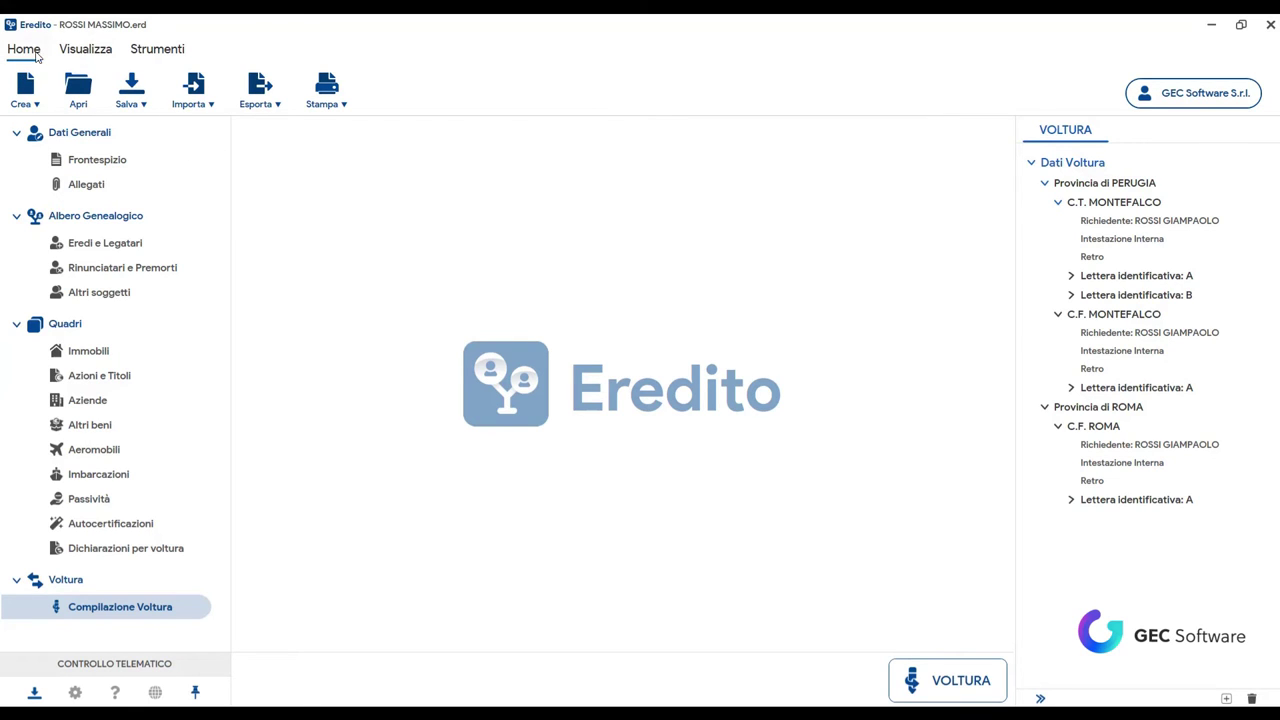
- Start the Voltura 2.0 (.XML) export and set the registration office to PERUGIA - T3H
left_click(274, 108)
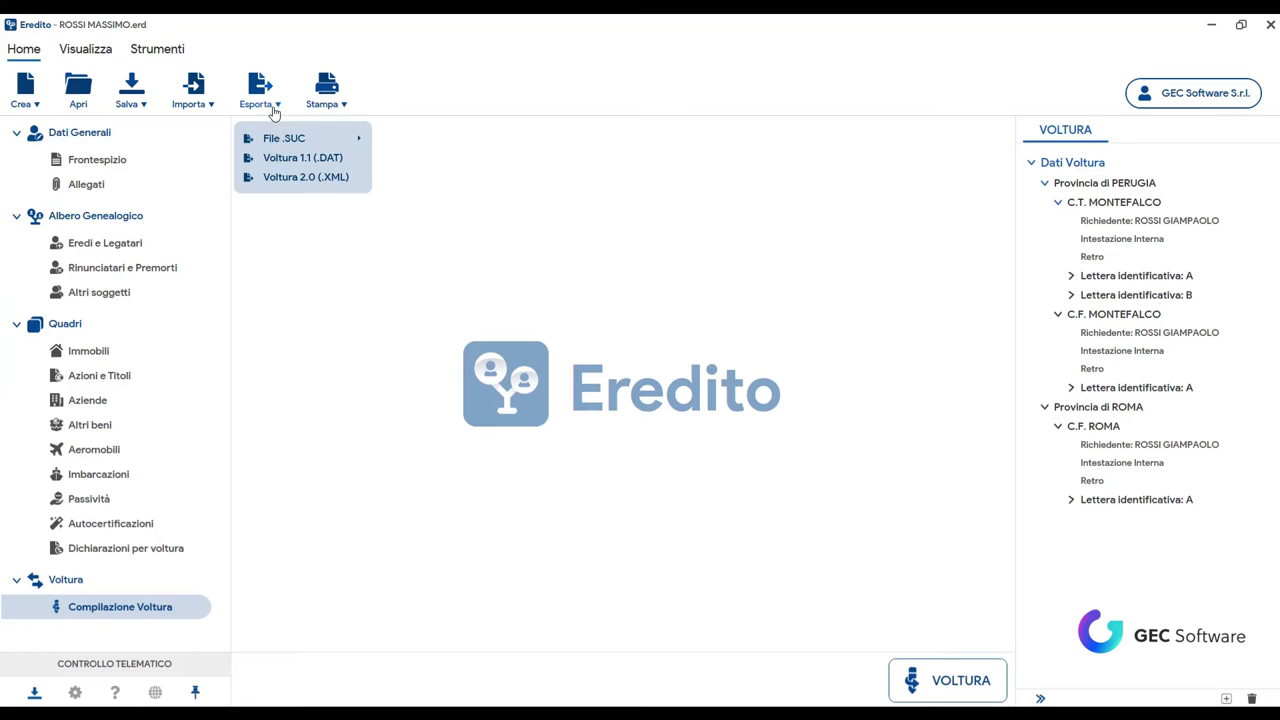
left_click(303, 177)
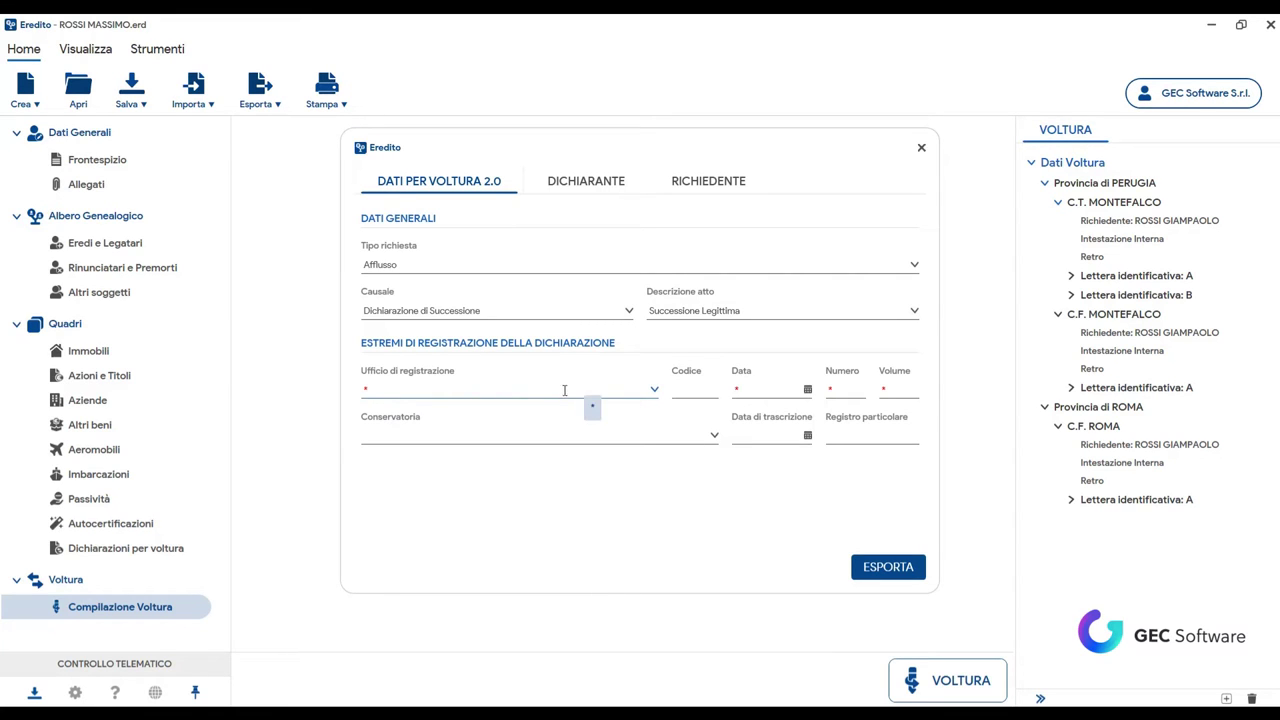
left_click(653, 390)
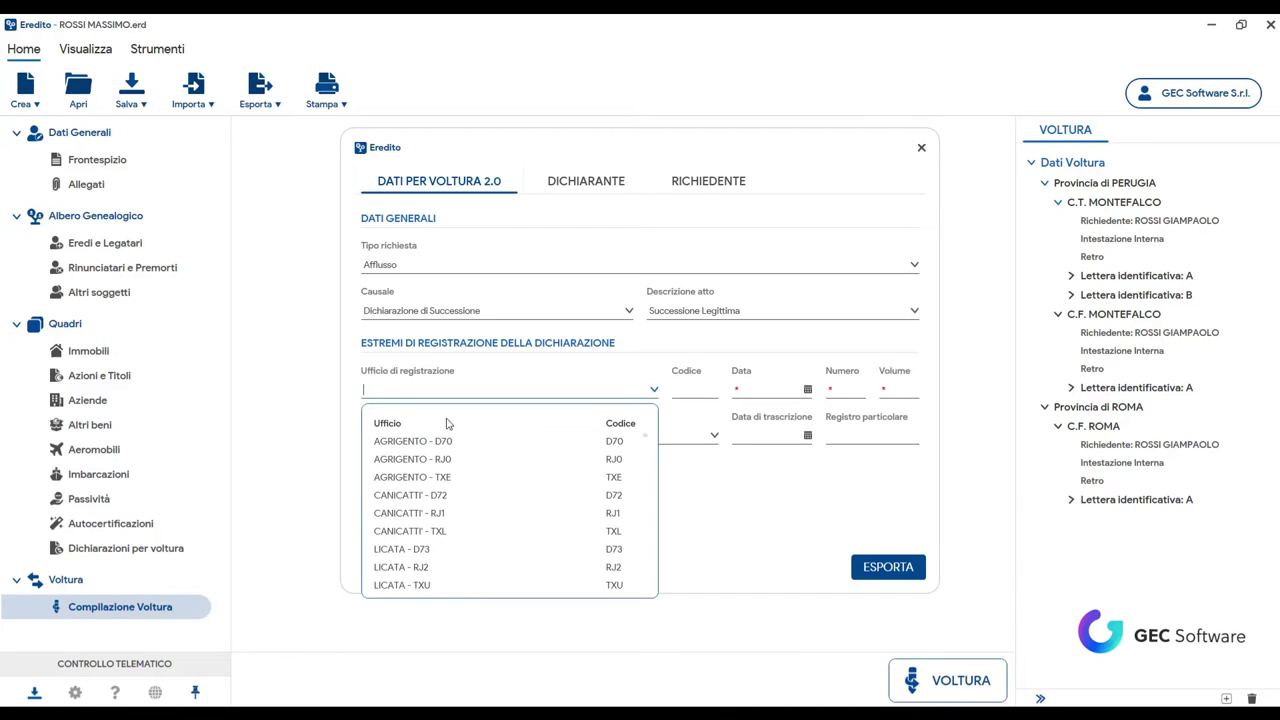
left_click(399, 389)
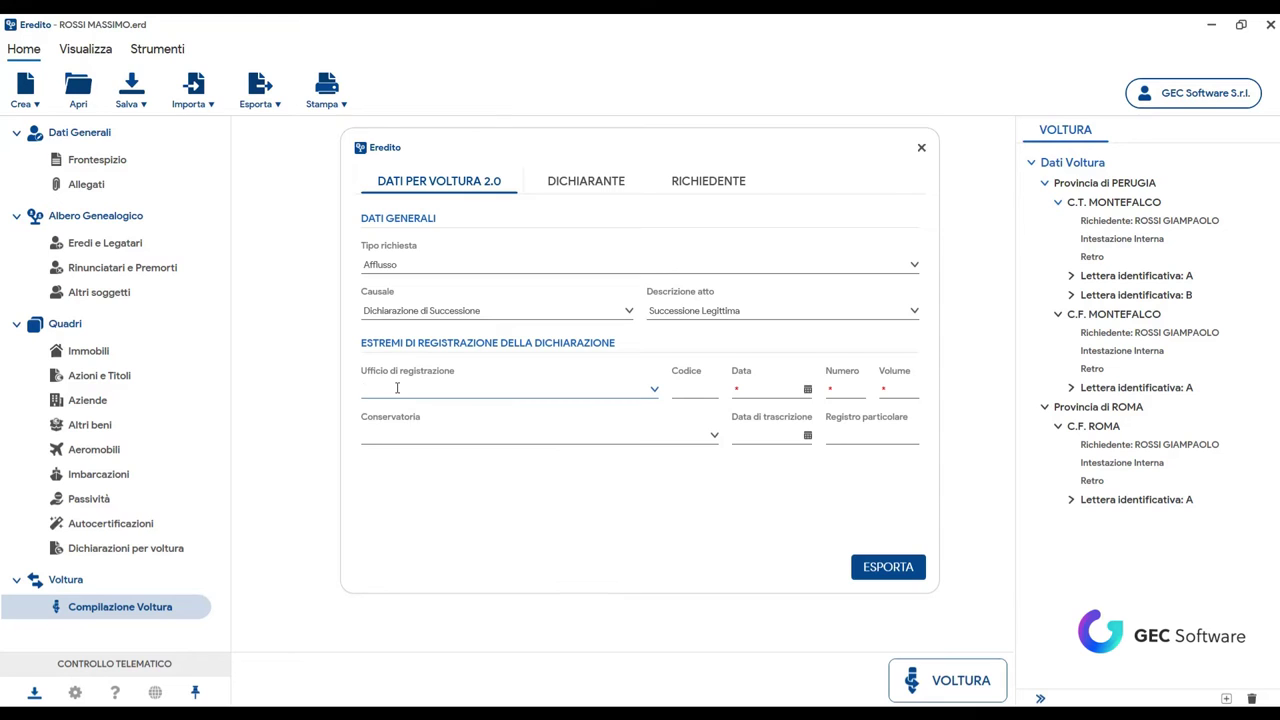
type("PER")
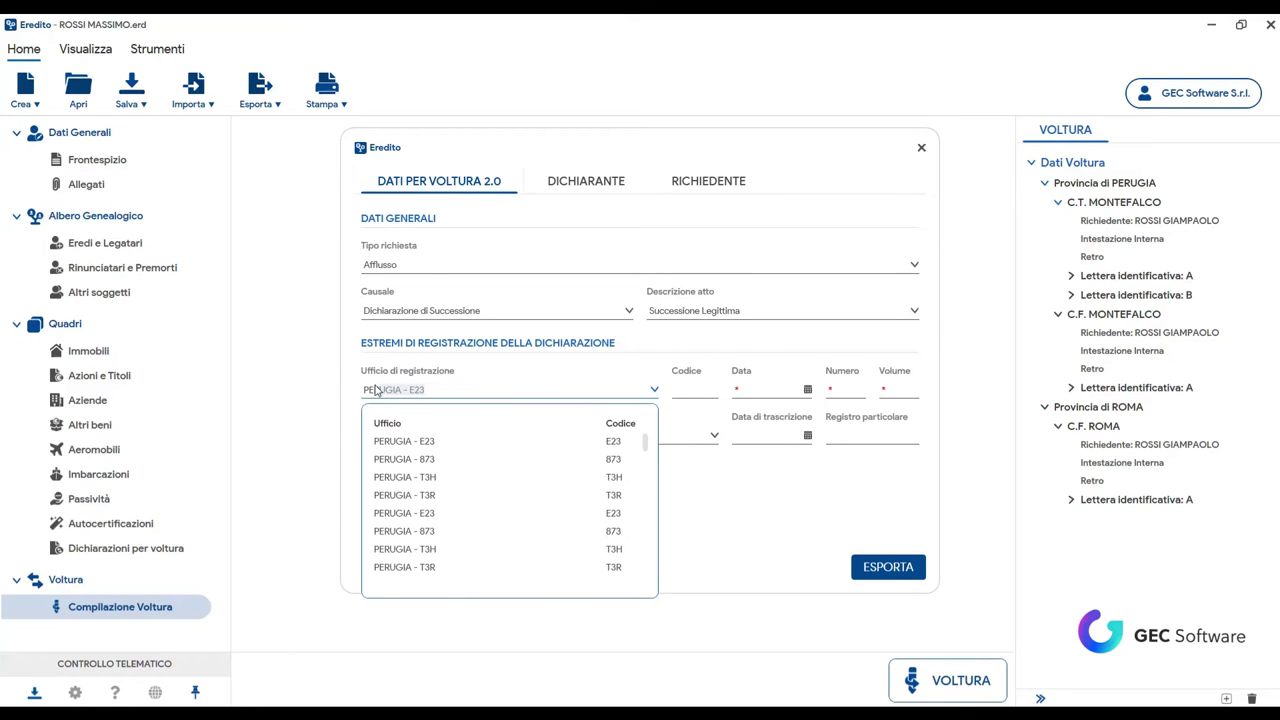
left_click(398, 488)
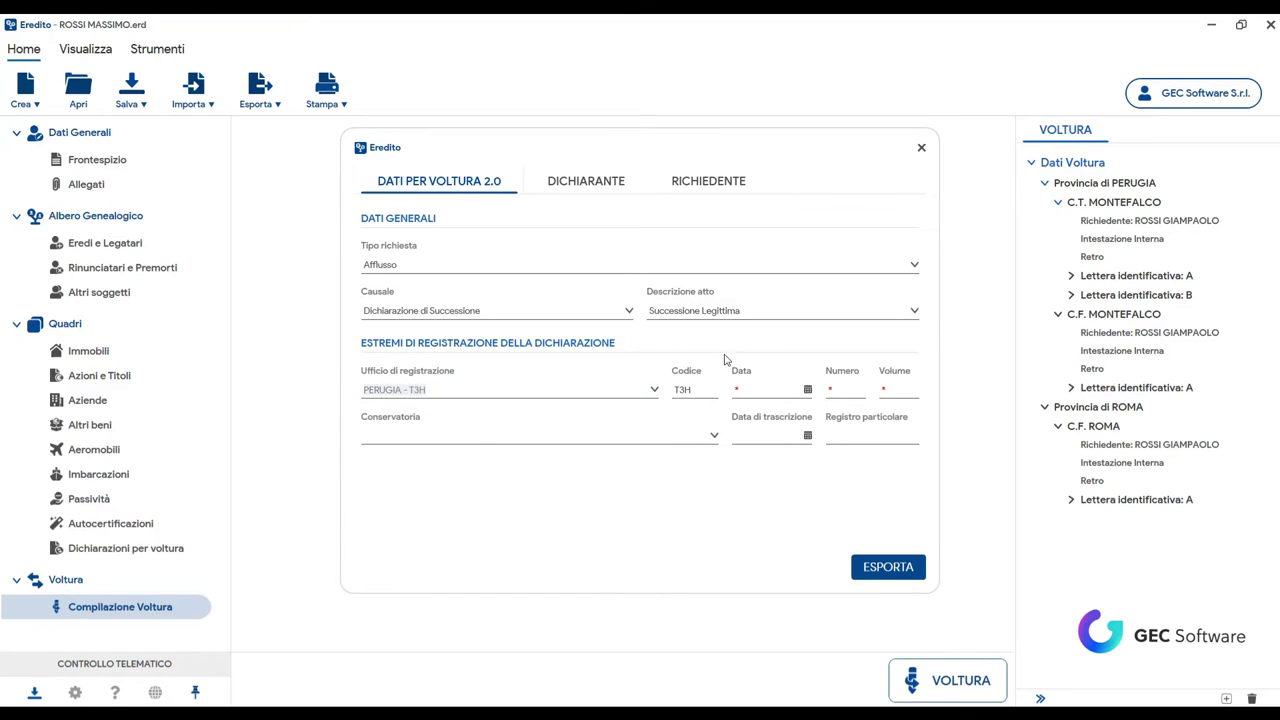
- Set the declaration's registration date to 19/03/2024 and enter 2 as its number, leaving the Conservatoria empty
left_click(748, 390)
type("19/04/2024")
type("03")
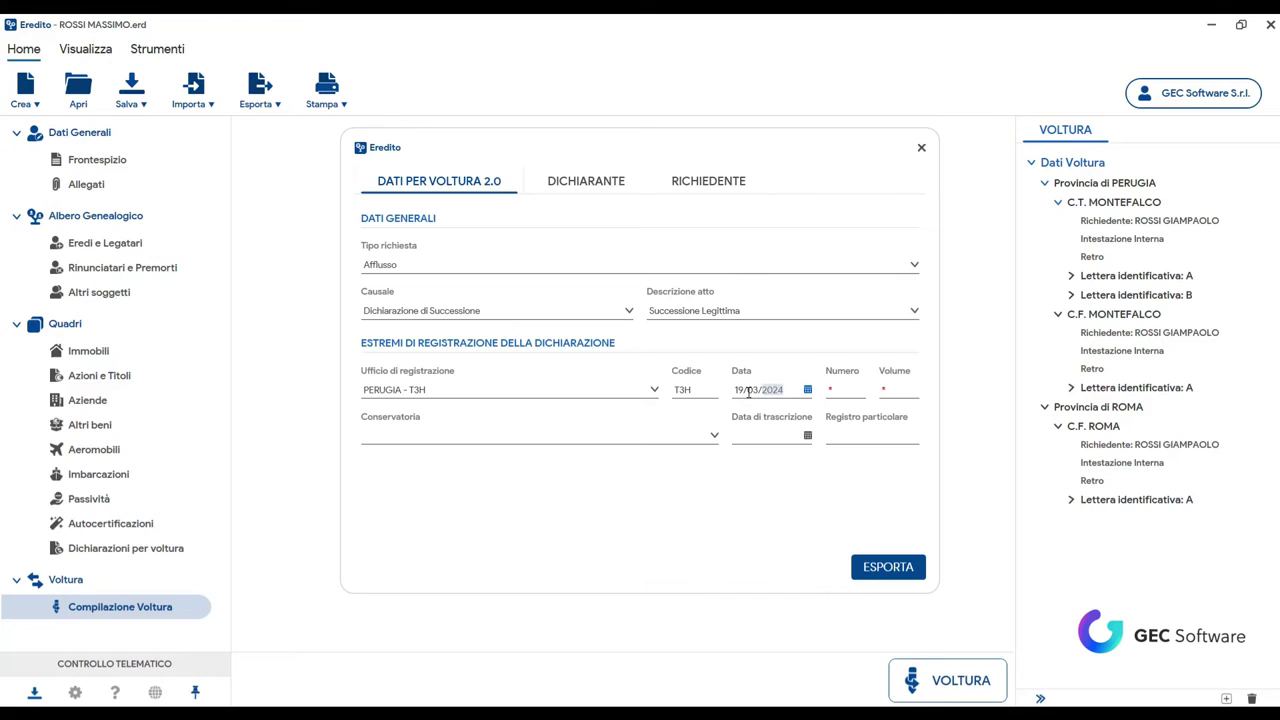
left_click(846, 382)
type("2")
left_click(716, 444)
left_click(490, 432)
- For the declarant, set the document type to Carta d'Identità and enter the identity document number
left_click(577, 192)
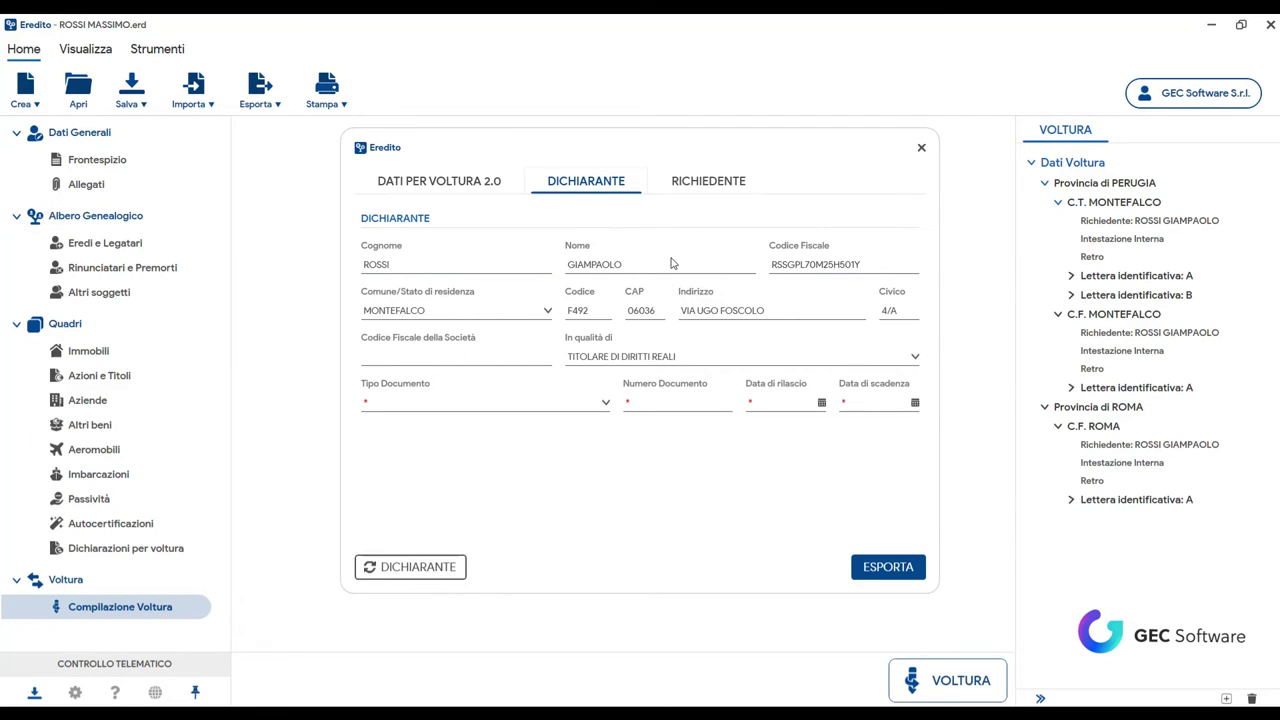
left_click(608, 404)
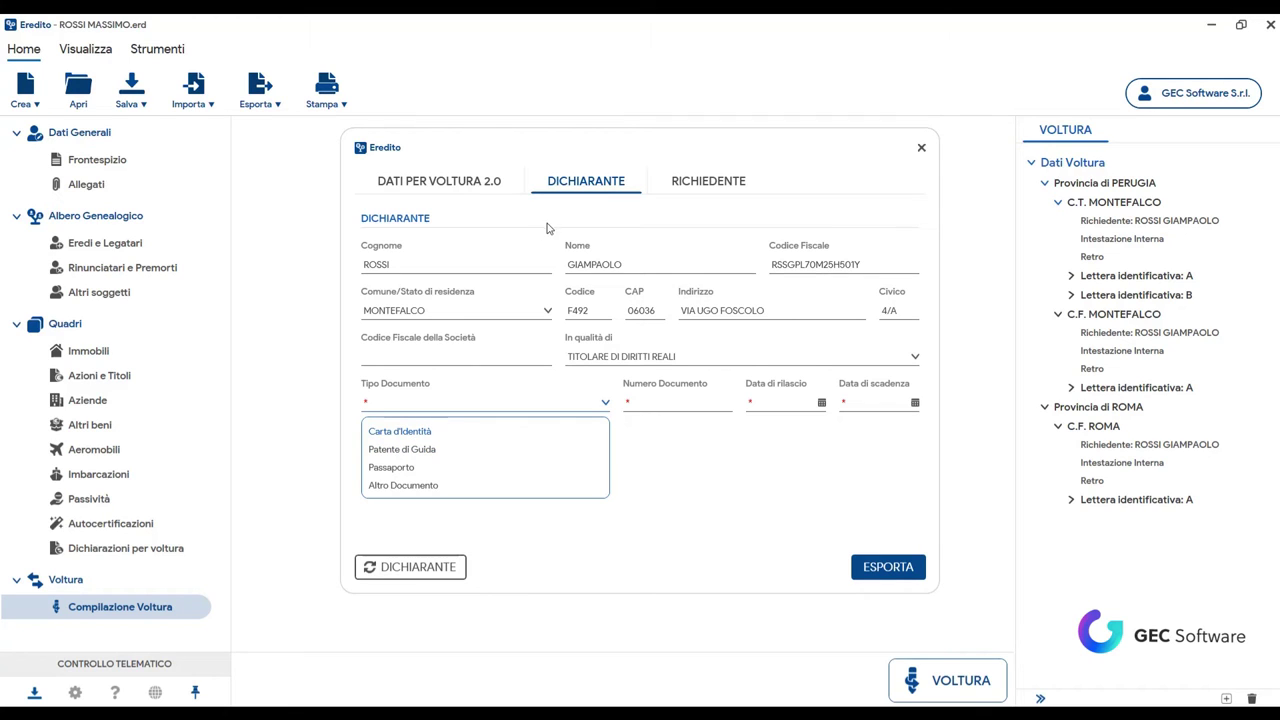
left_click(405, 438)
left_click(646, 405)
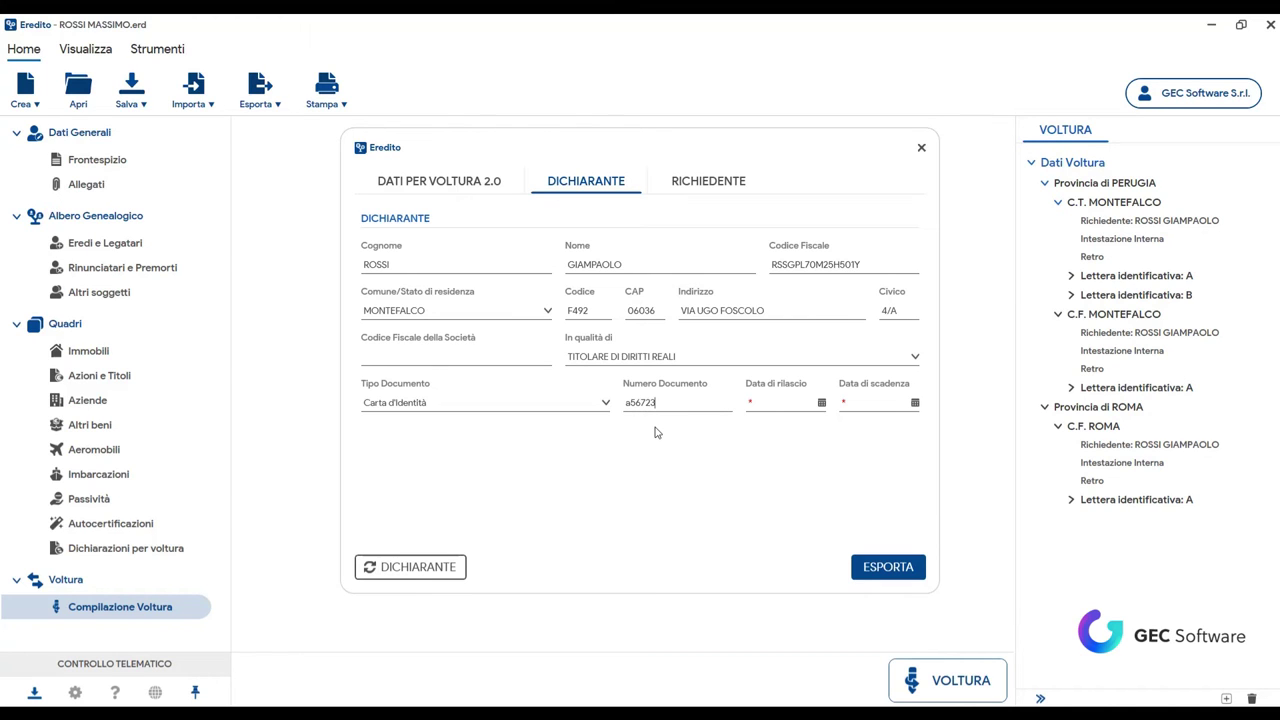
left_click(628, 402)
key("BackSpace")
type("A")
- Set the declarant's document issue date to 20/02/2016 and its expiry date to 20/02/2021
type("20/")
type("02/")
type("2016")
left_click(863, 402)
type("02/")
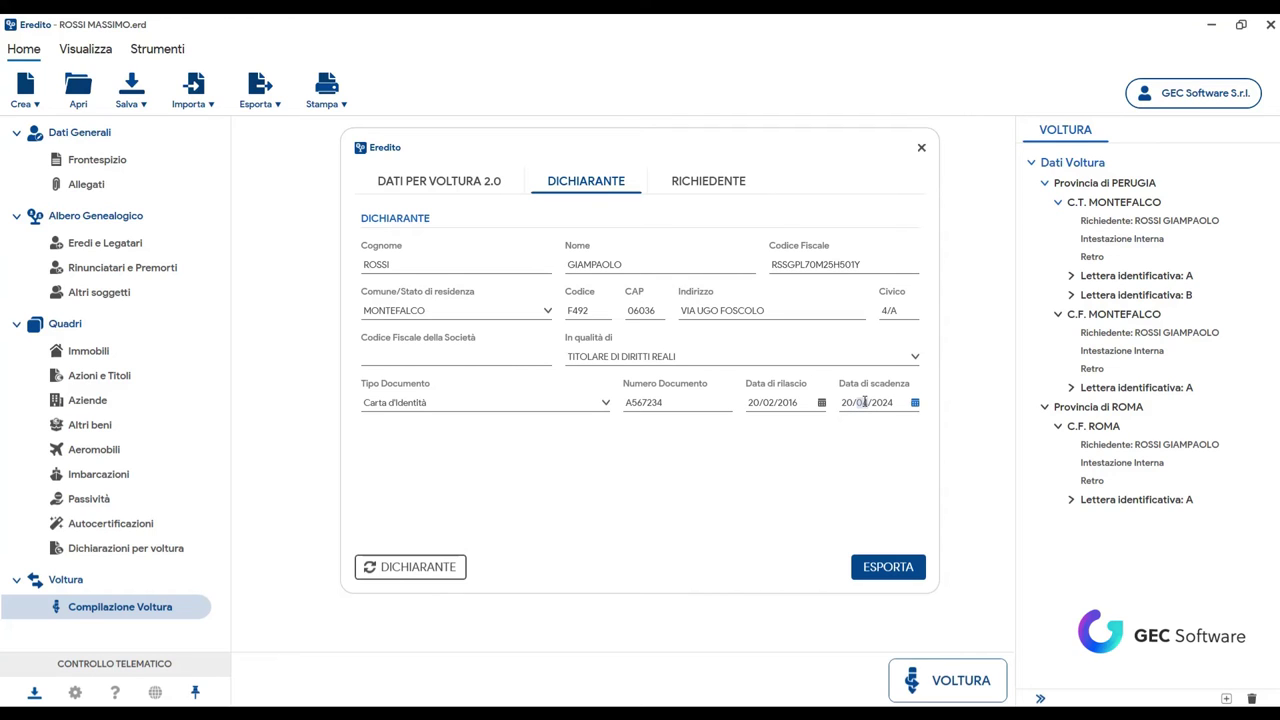
type("2")
type("20")
- Fill in the Richiedente section by importing the declarant's data
left_click(716, 192)
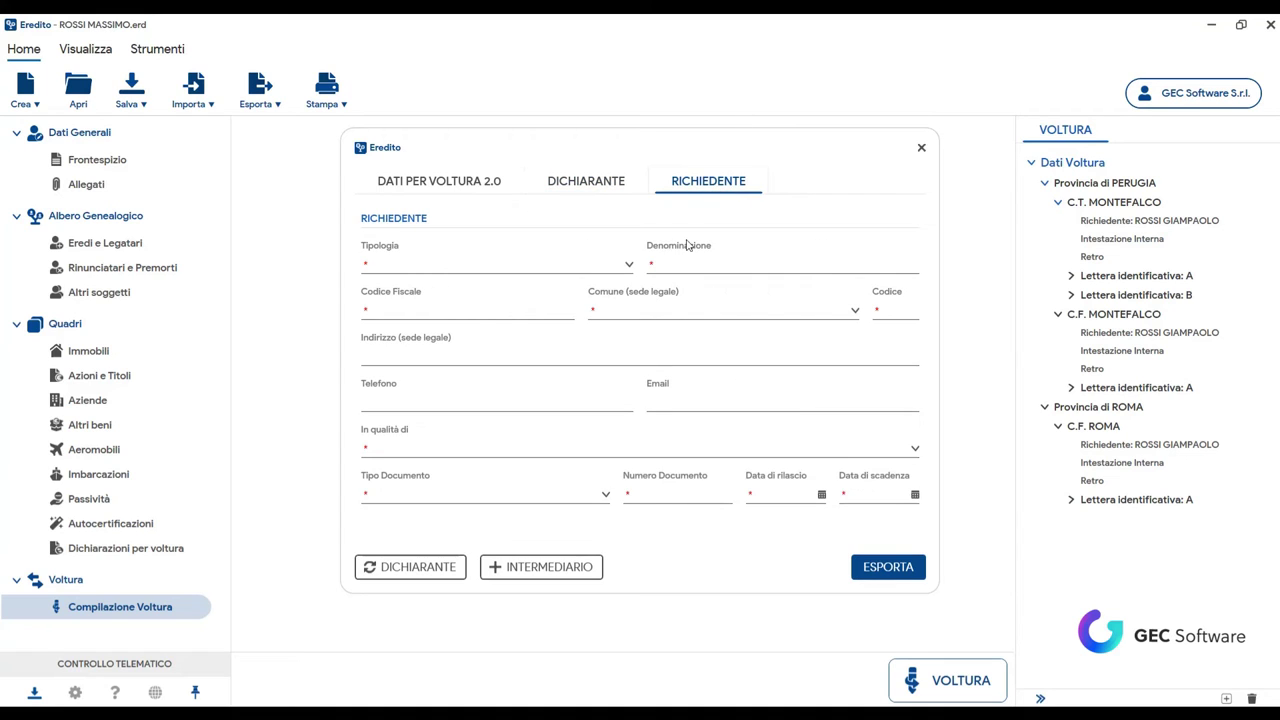
left_click(632, 266)
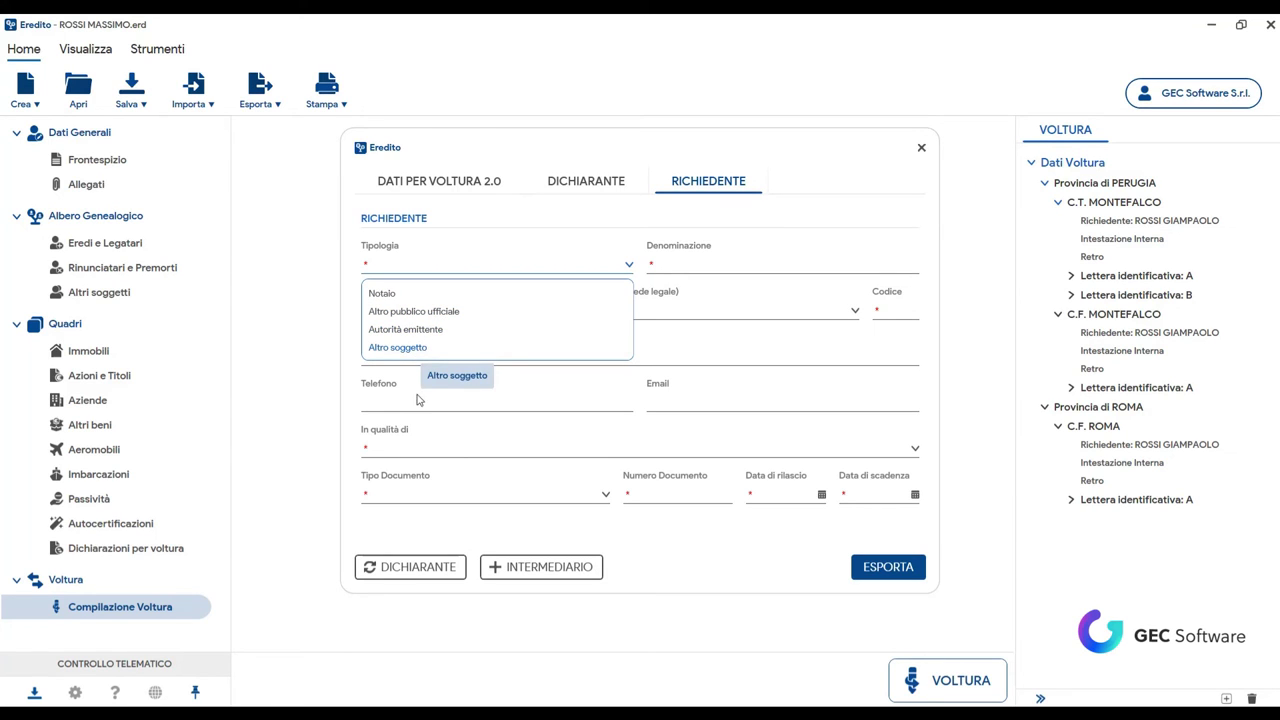
left_click(432, 577)
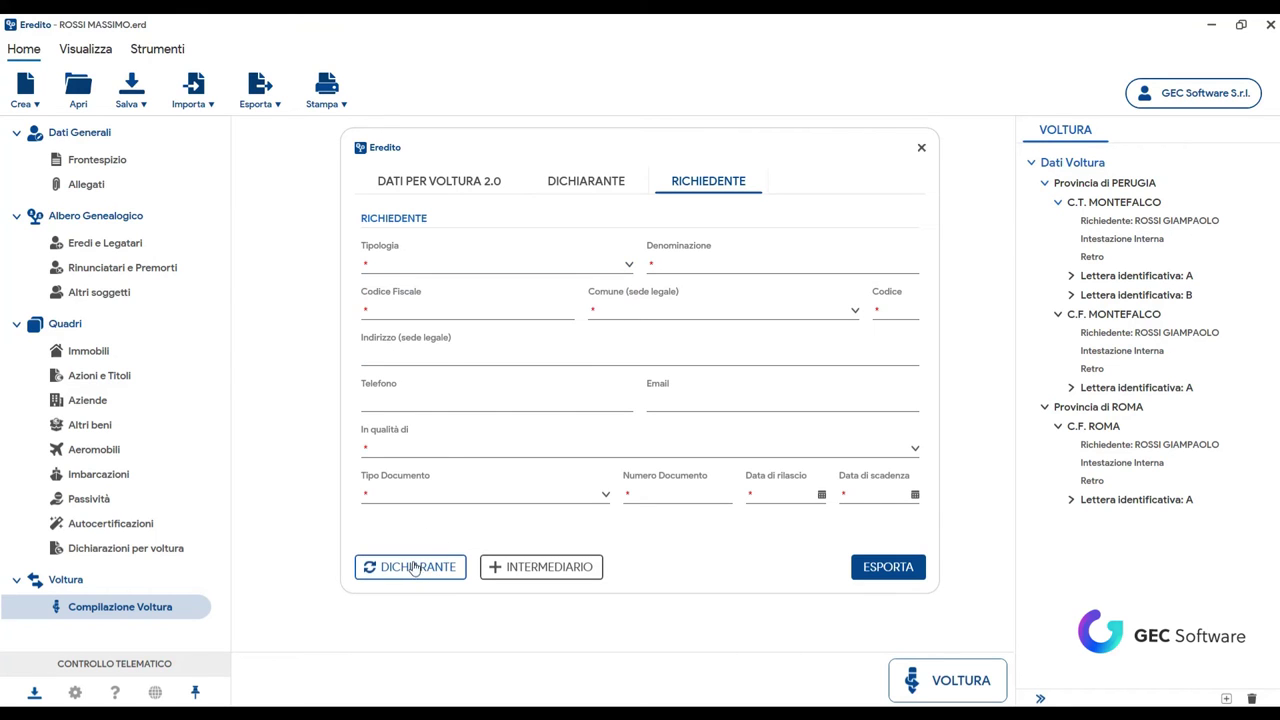
left_click(440, 570)
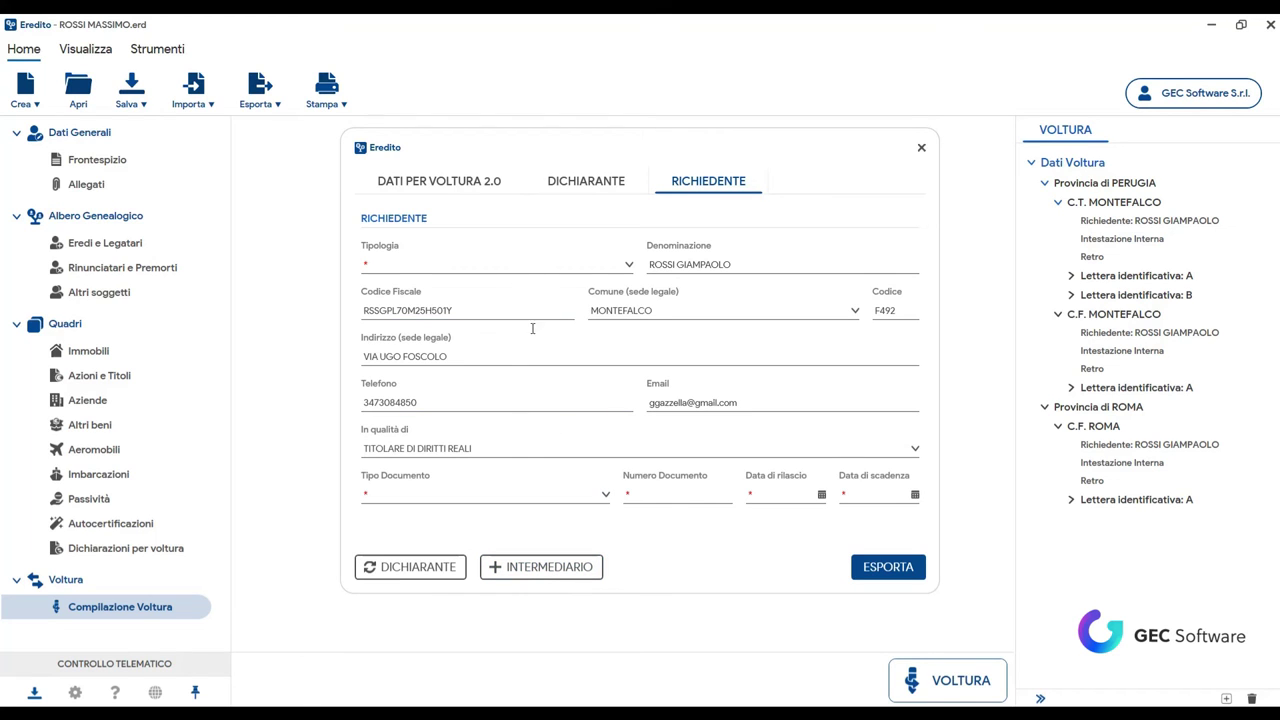
- Set the applicant's Tipologia to Altro soggetto and the document type to Carta d'Identità
left_click(629, 267)
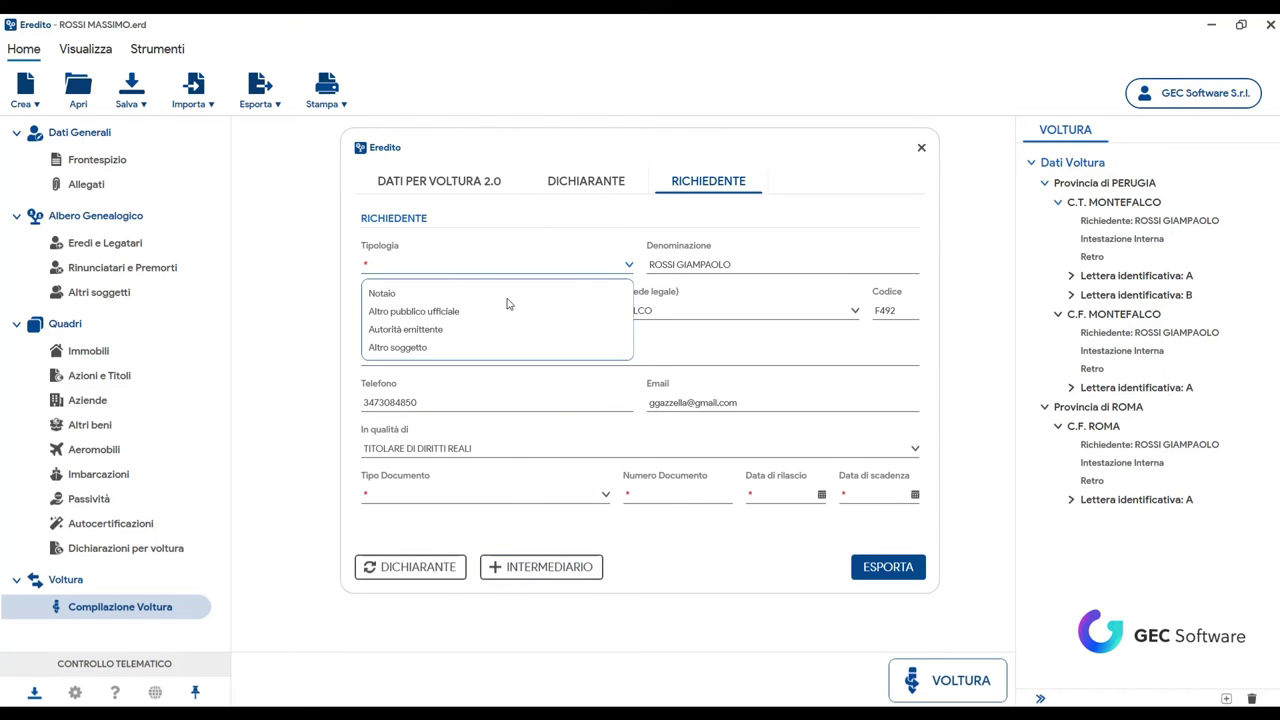
left_click(409, 347)
left_click(480, 503)
left_click(420, 523)
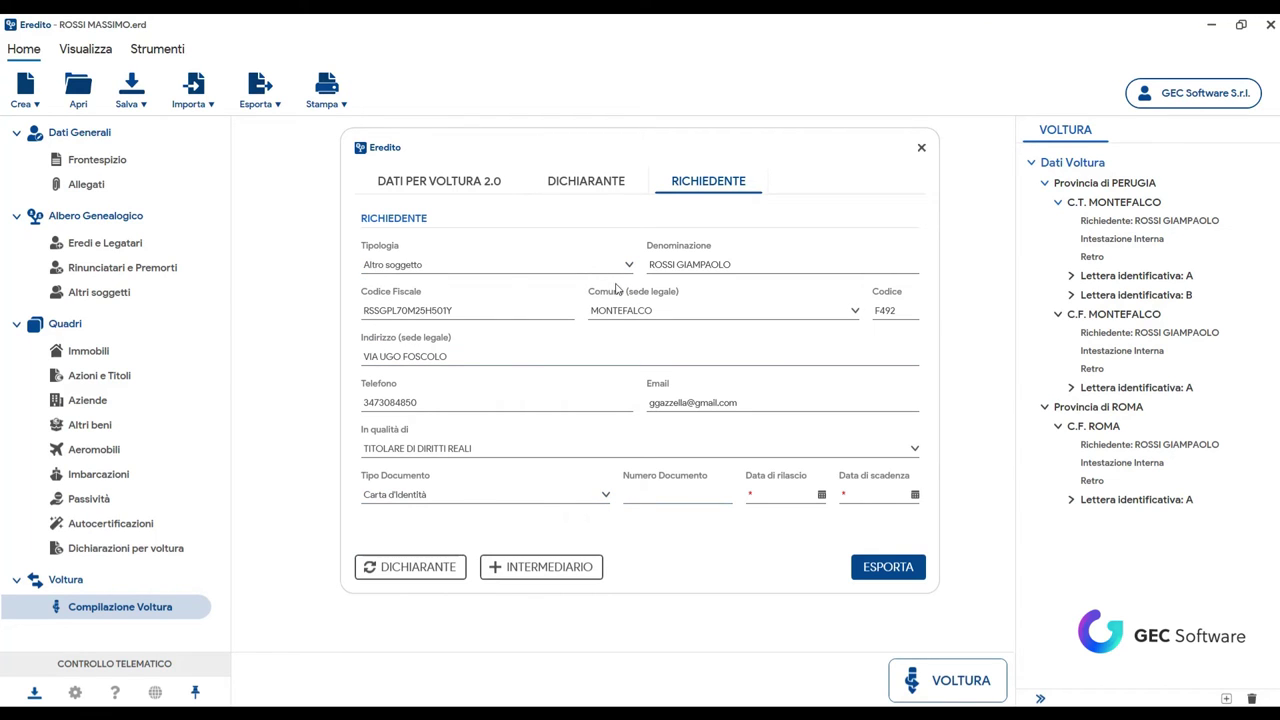
- Copy the identity document number from the declarant's data into the applicant's Numero Documento
left_click(595, 190)
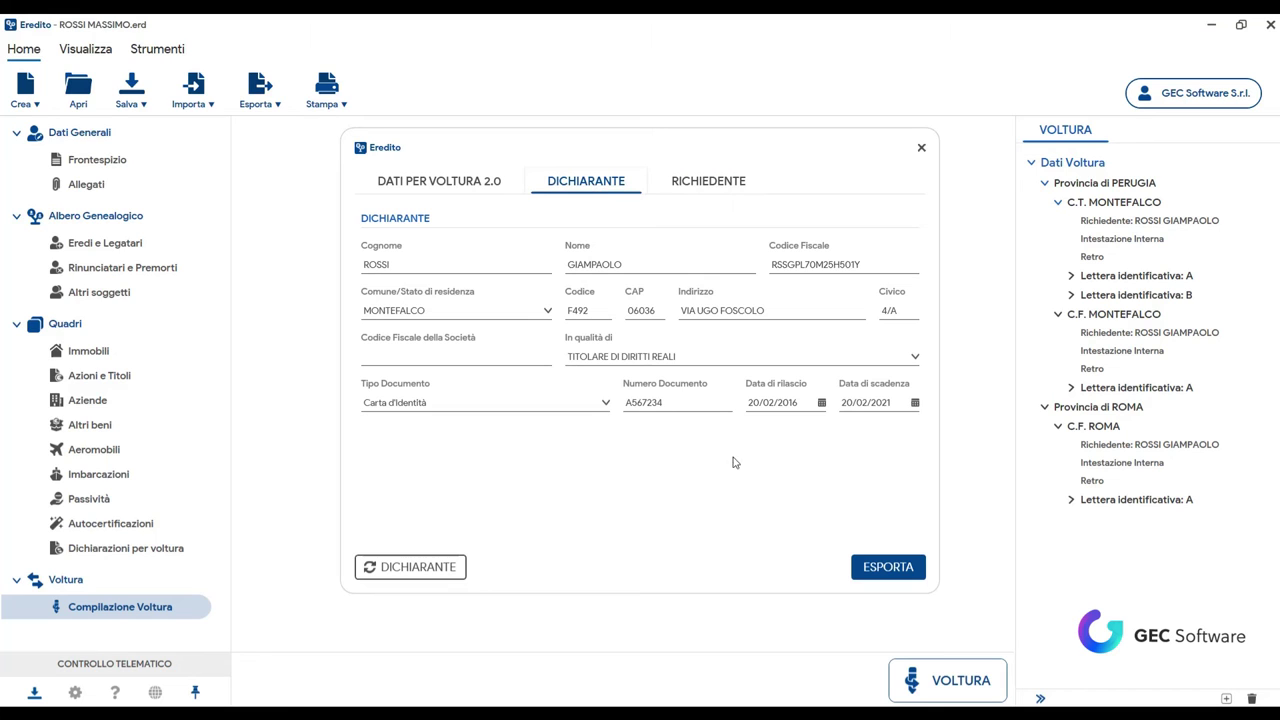
left_click_drag(668, 406, 603, 408)
key("ctrl+c")
left_click(722, 184)
key("ctrl+v")
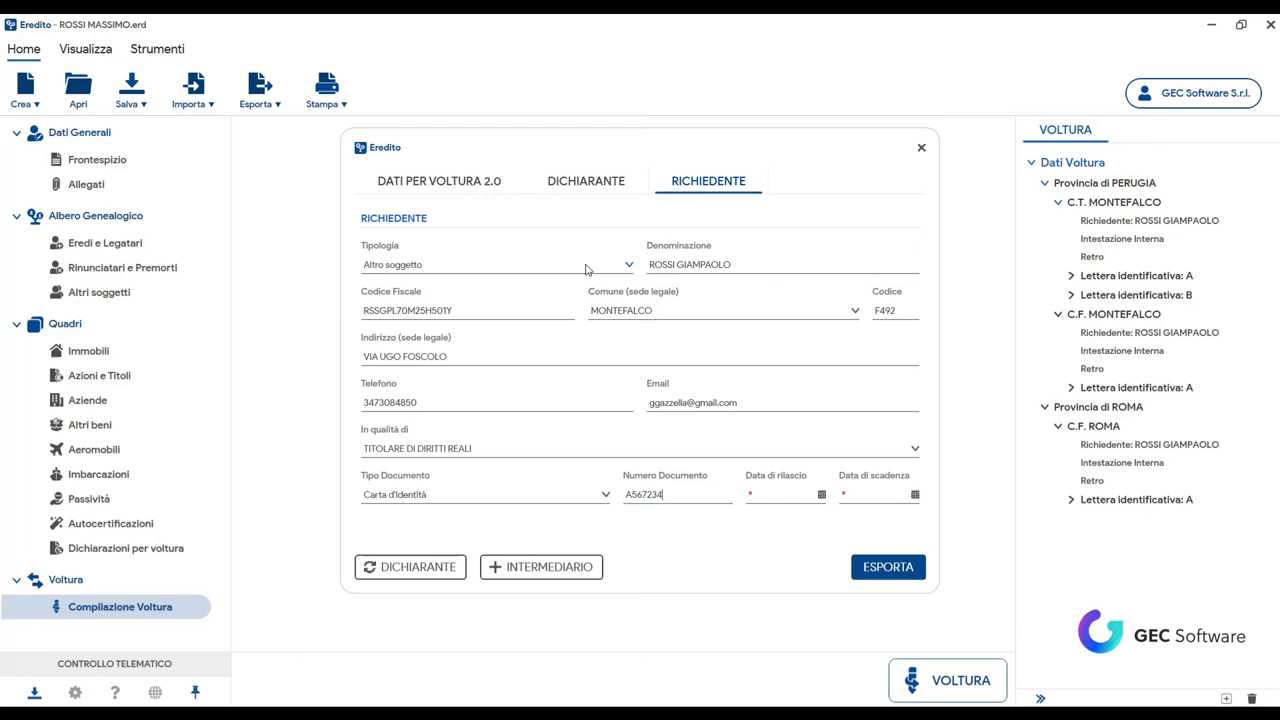
- Carry the document's issue date 20/02/2016 and expiry date 20/02/2021 over from the declarant to the applicant
left_click(598, 184)
left_click_drag(799, 399, 744, 407)
key("ctrl+c")
left_click(716, 192)
key("ctrl+v")
left_click(589, 181)
left_click_drag(888, 403, 835, 407)
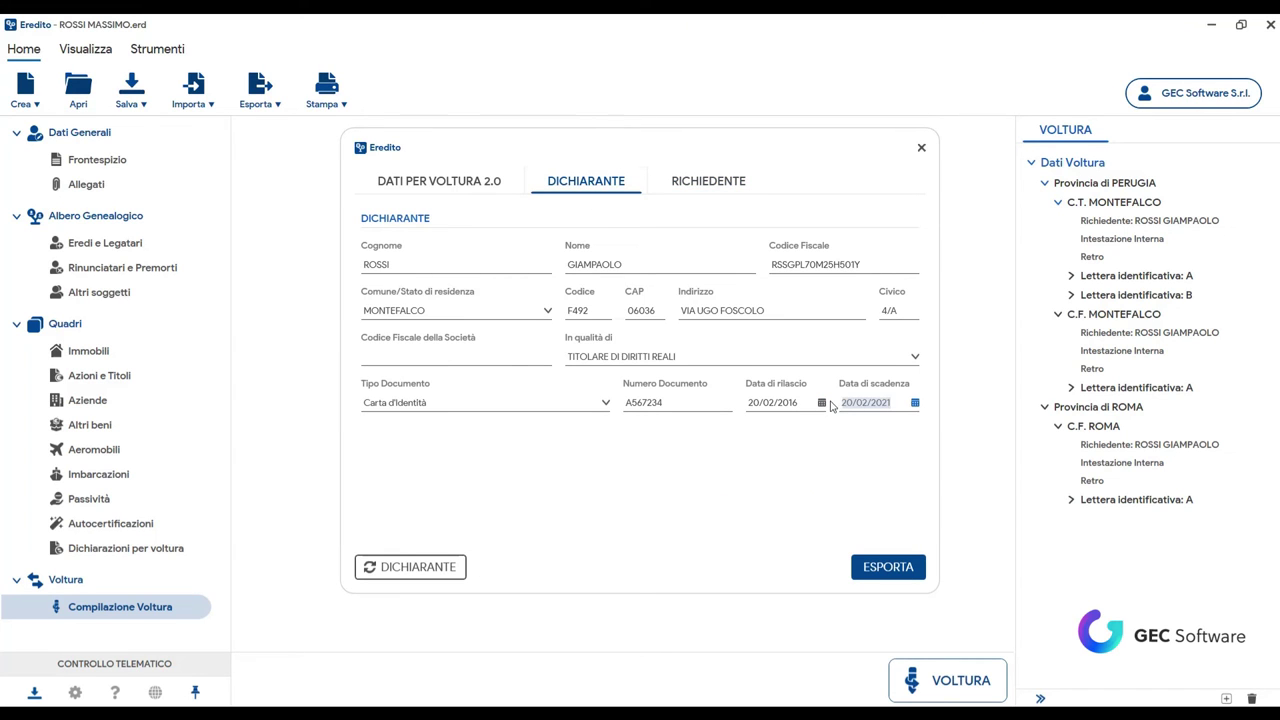
left_click(712, 181)
type("20/02/2021")
- Export the Voltura 2.0 files into a new desktop folder named VOLTURE
left_click(899, 572)
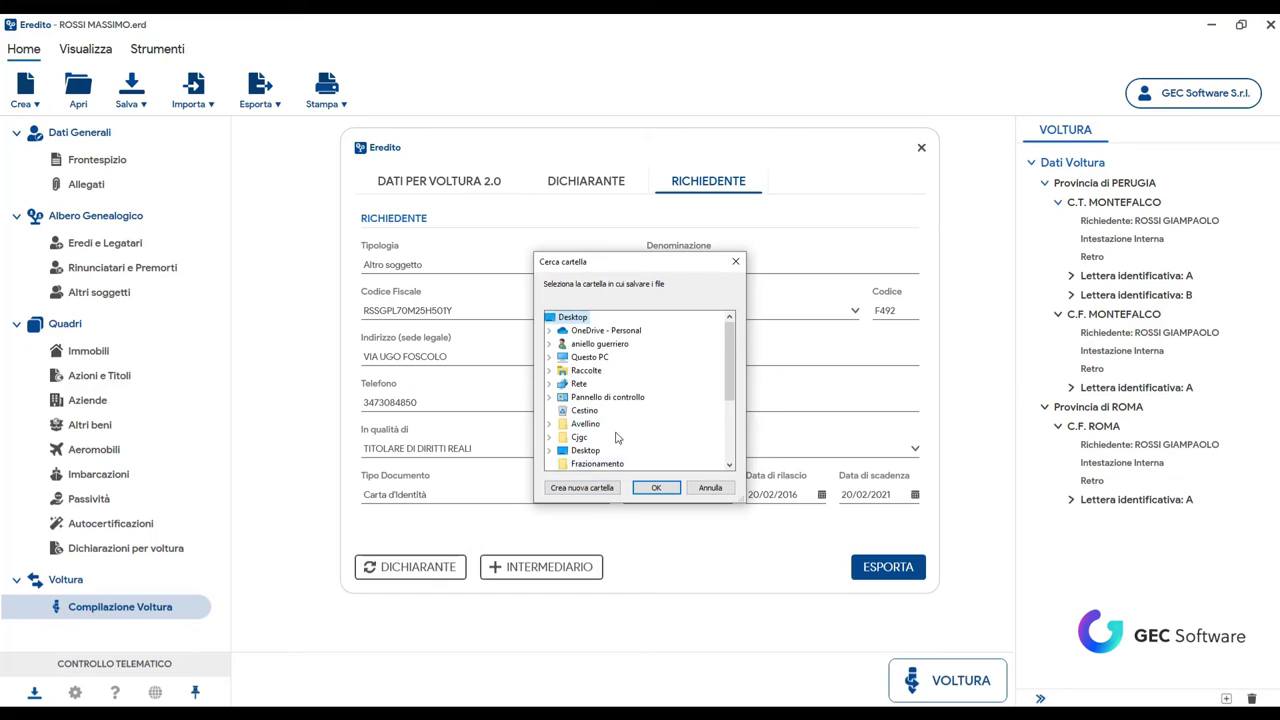
scroll(622, 440, "down", 2)
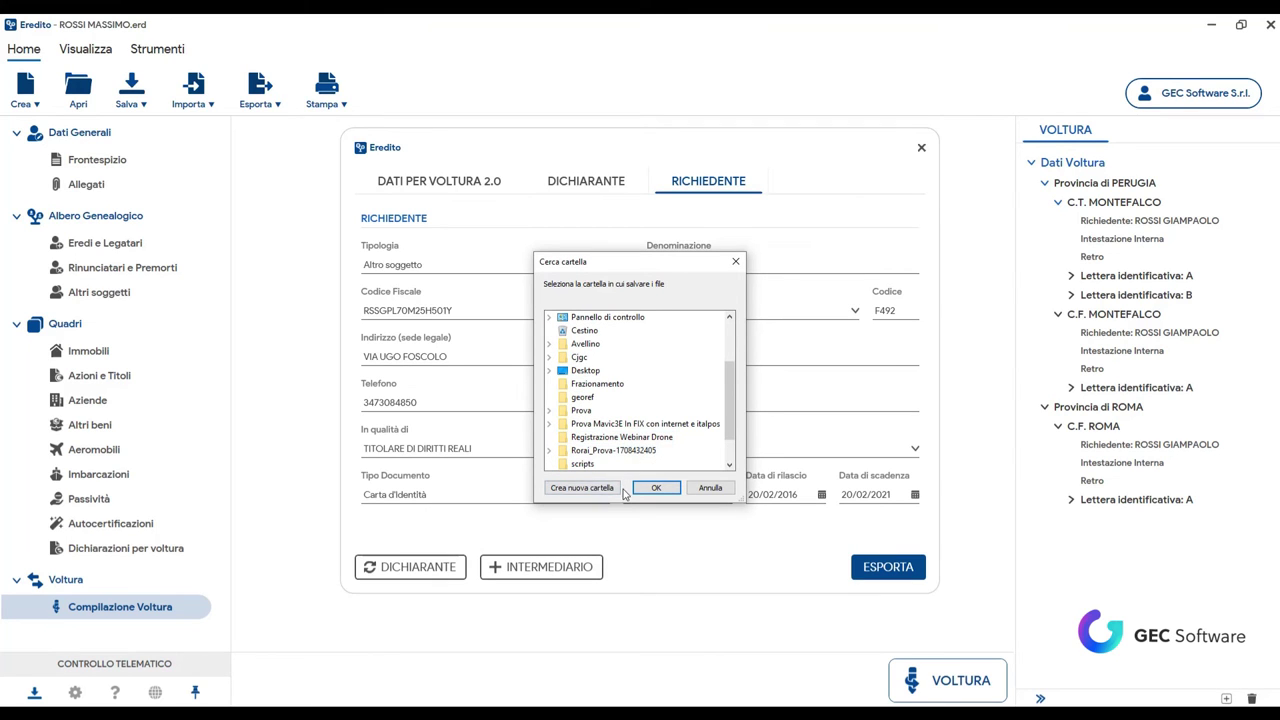
left_click(617, 489)
type("vOLTURE")
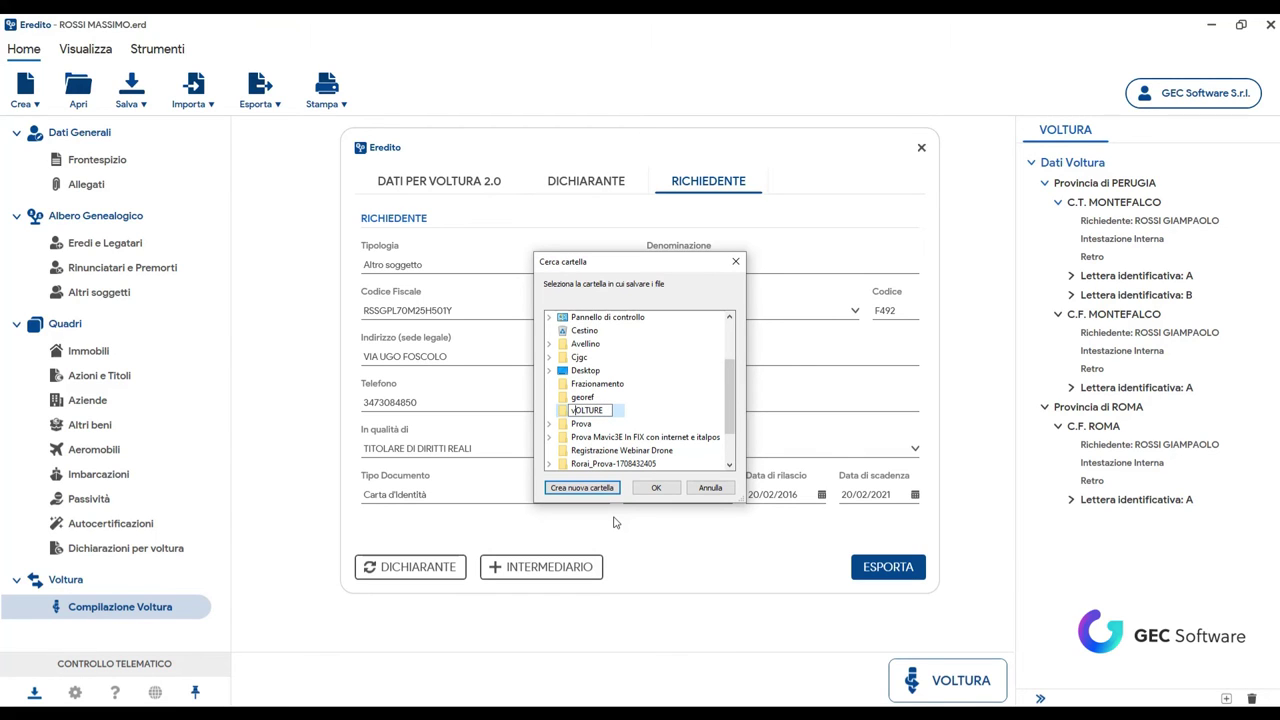
key("Home")
key("Delete")
key("Escape")
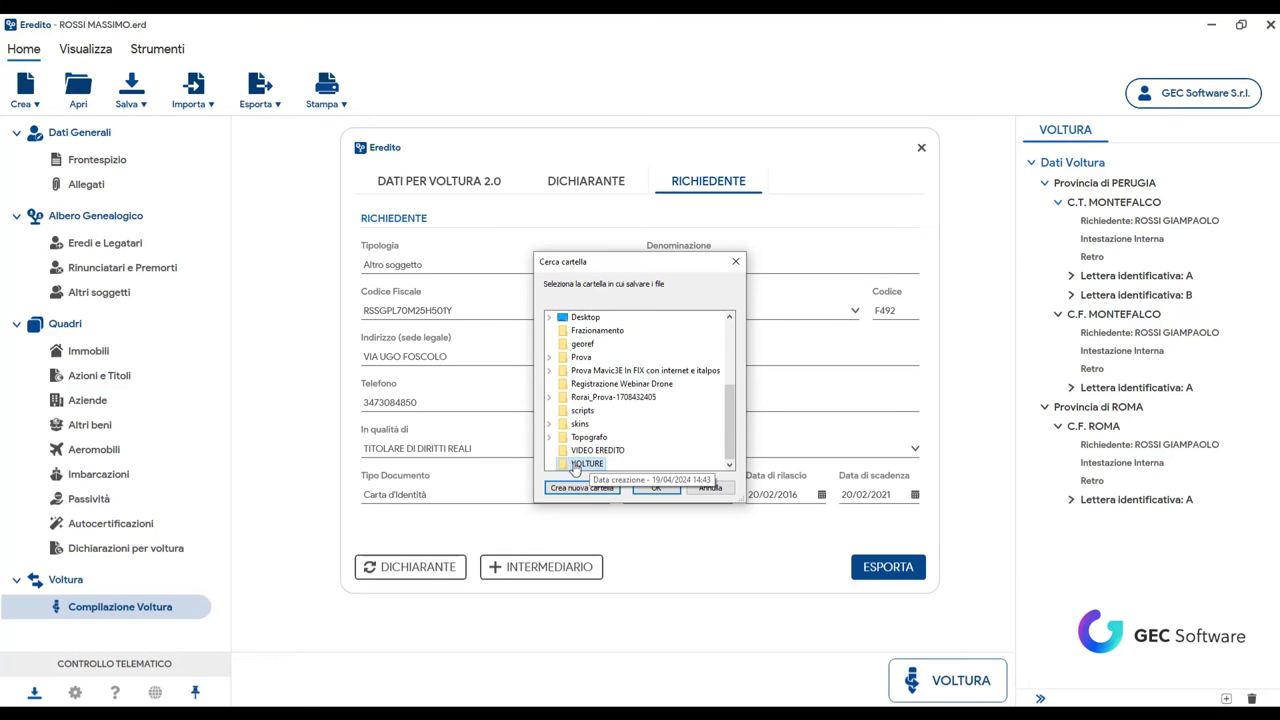
left_click(586, 464)
left_click(656, 487)
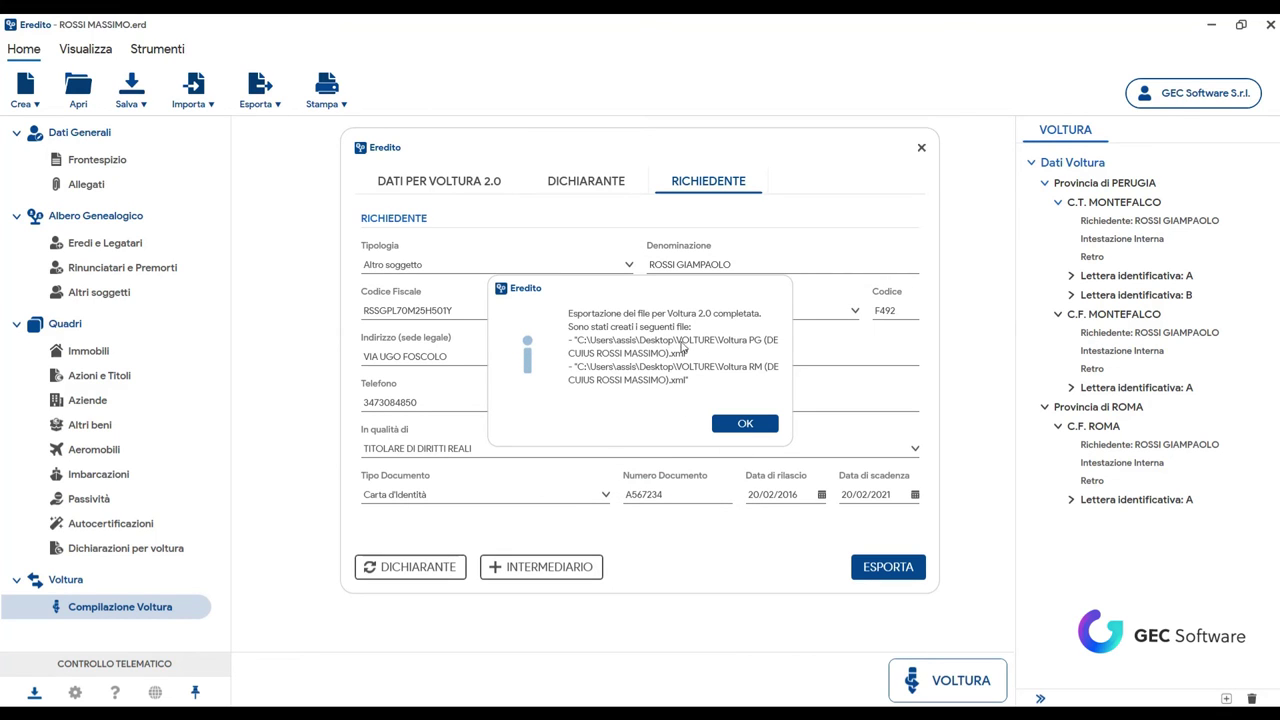
- Dismiss the export message, minimize Eredito and open the desktop folder VOLTURE to view the full names of the exported XML files
left_click(757, 436)
left_click(1211, 24)
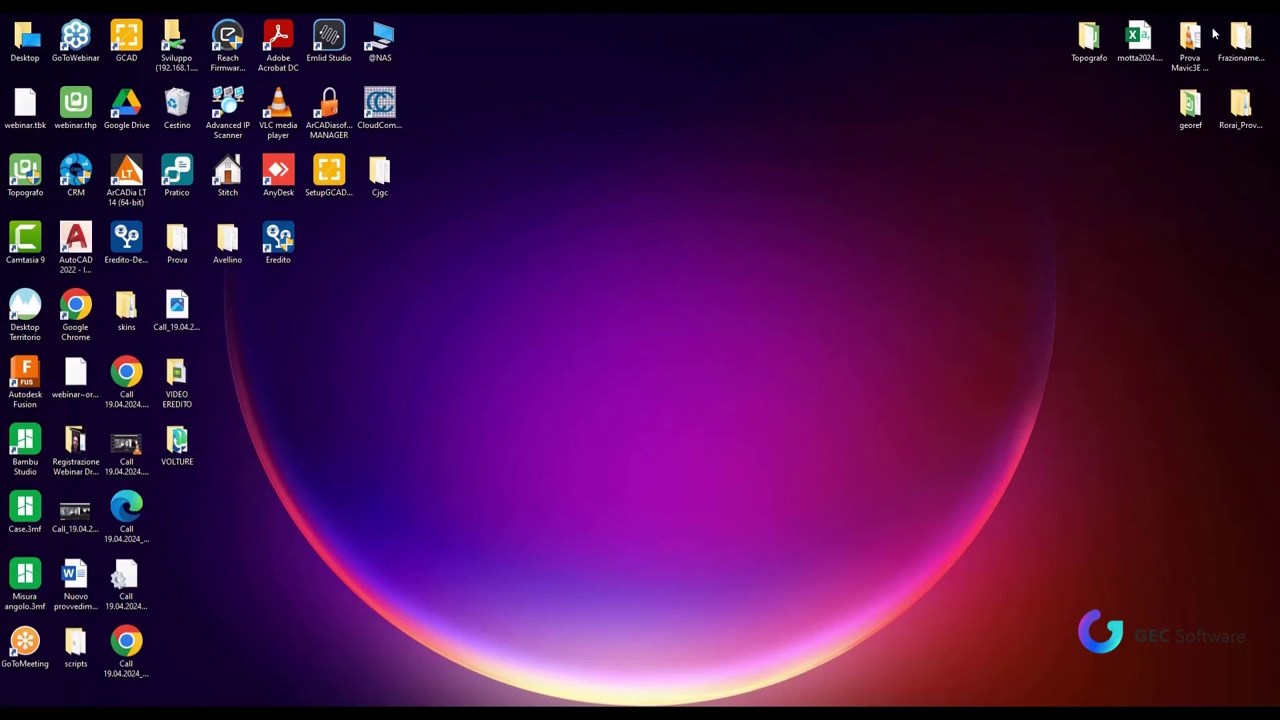
double_click(199, 461)
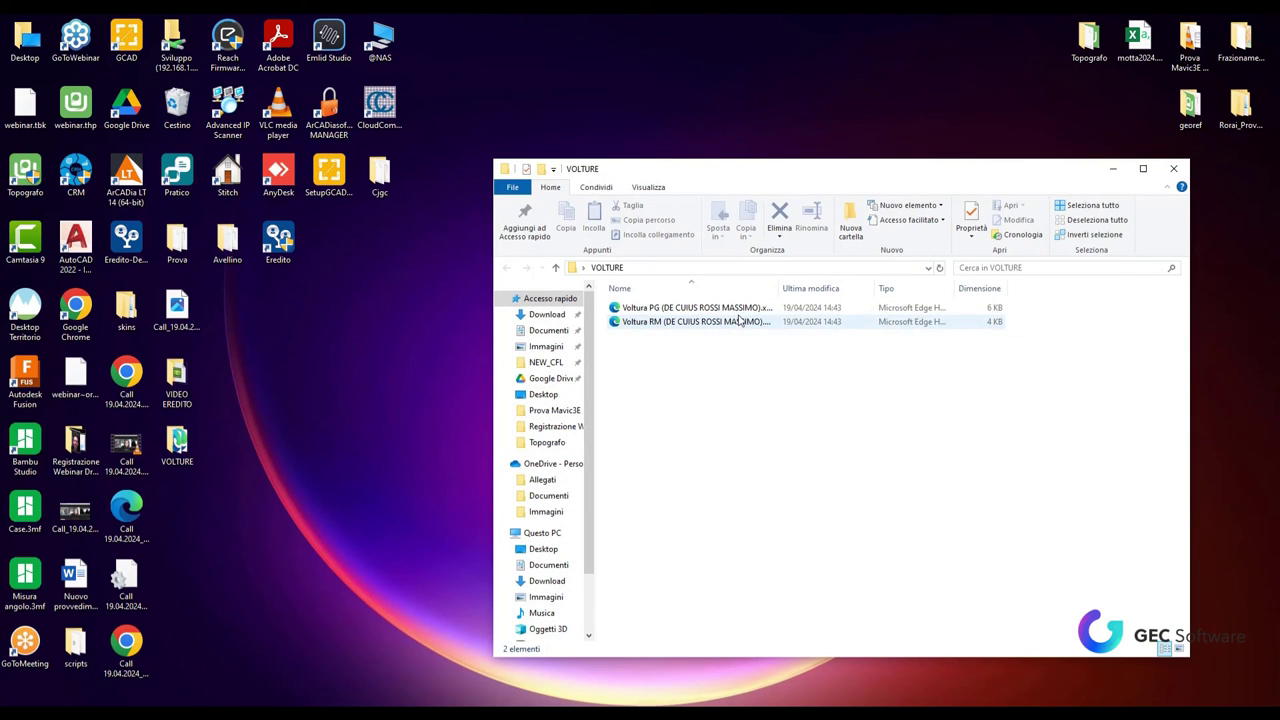
left_click_drag(779, 285, 815, 285)
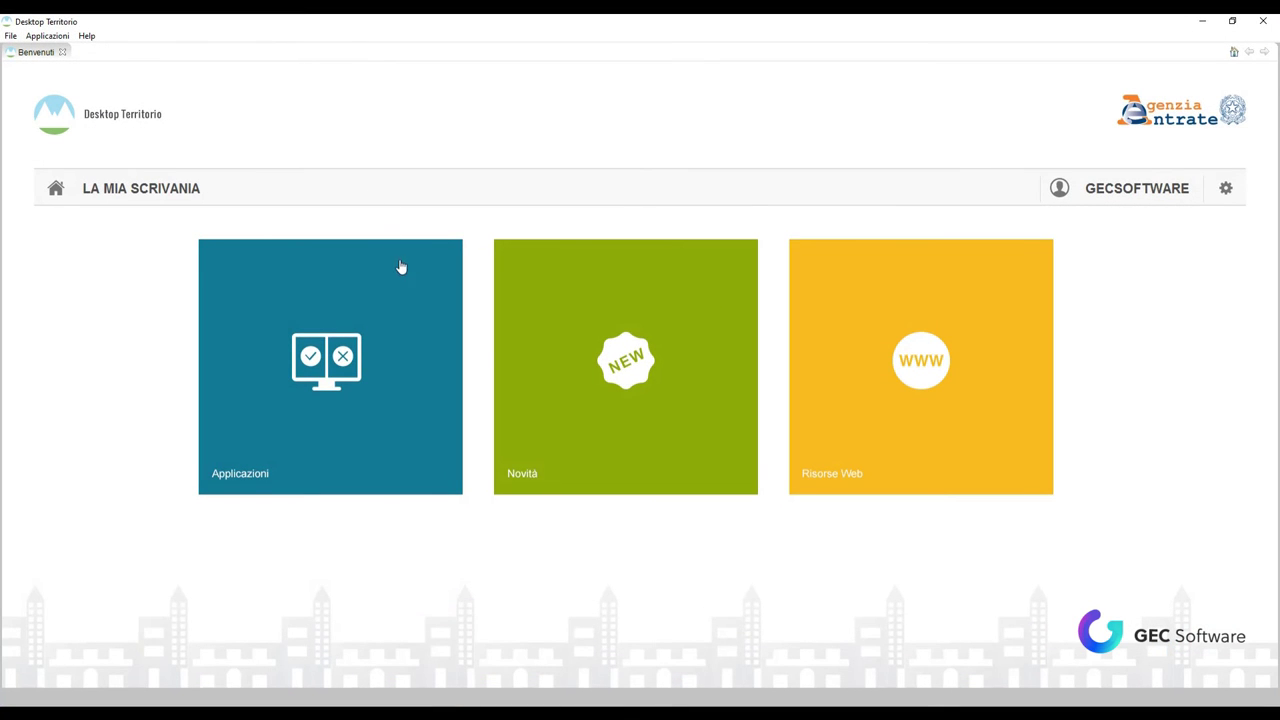
- In Desktop Territorio, open the Voltura application and import the Voltura PG XML file from the desktop folder VOLTURE
left_click(306, 392)
left_click(391, 471)
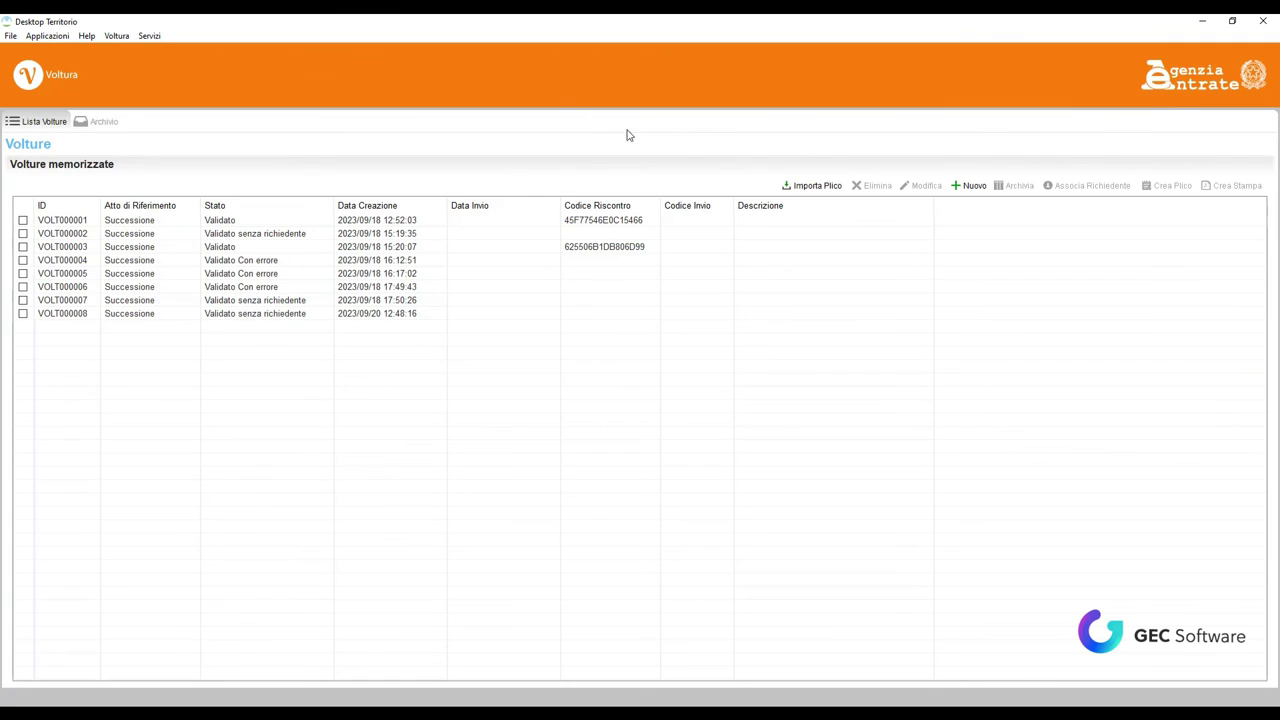
left_click(813, 186)
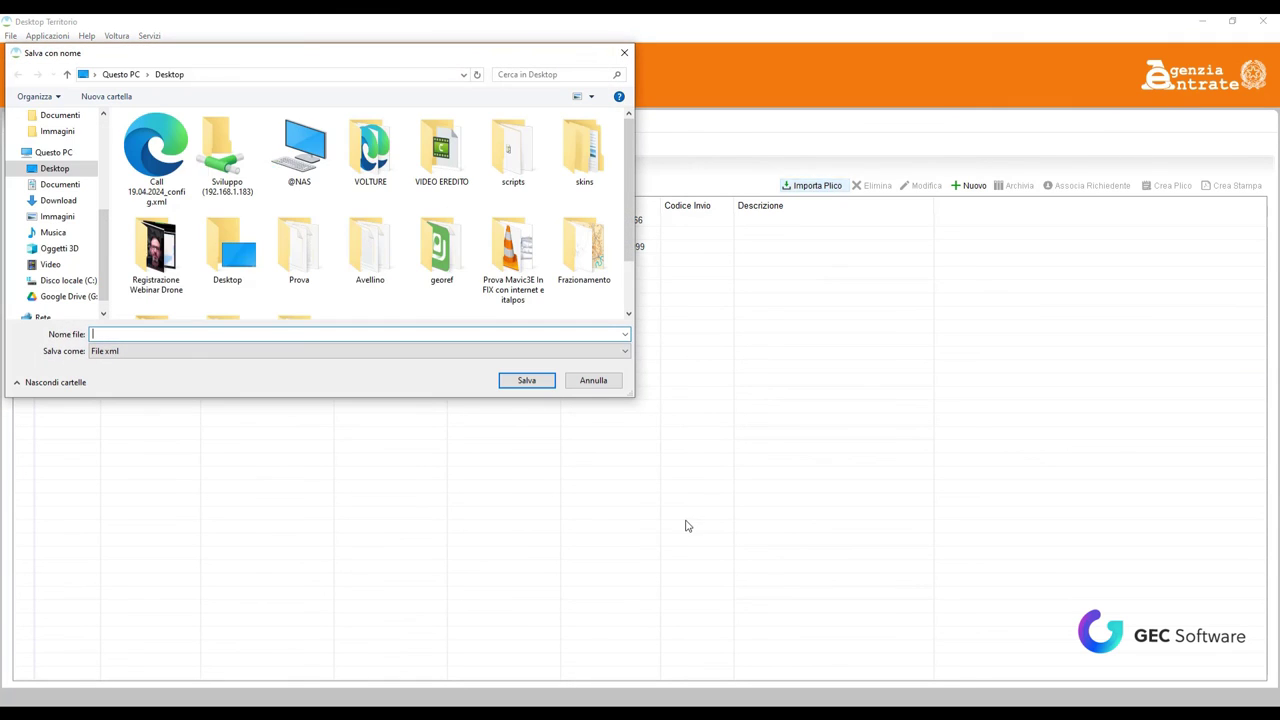
scroll(423, 258, "down", 1)
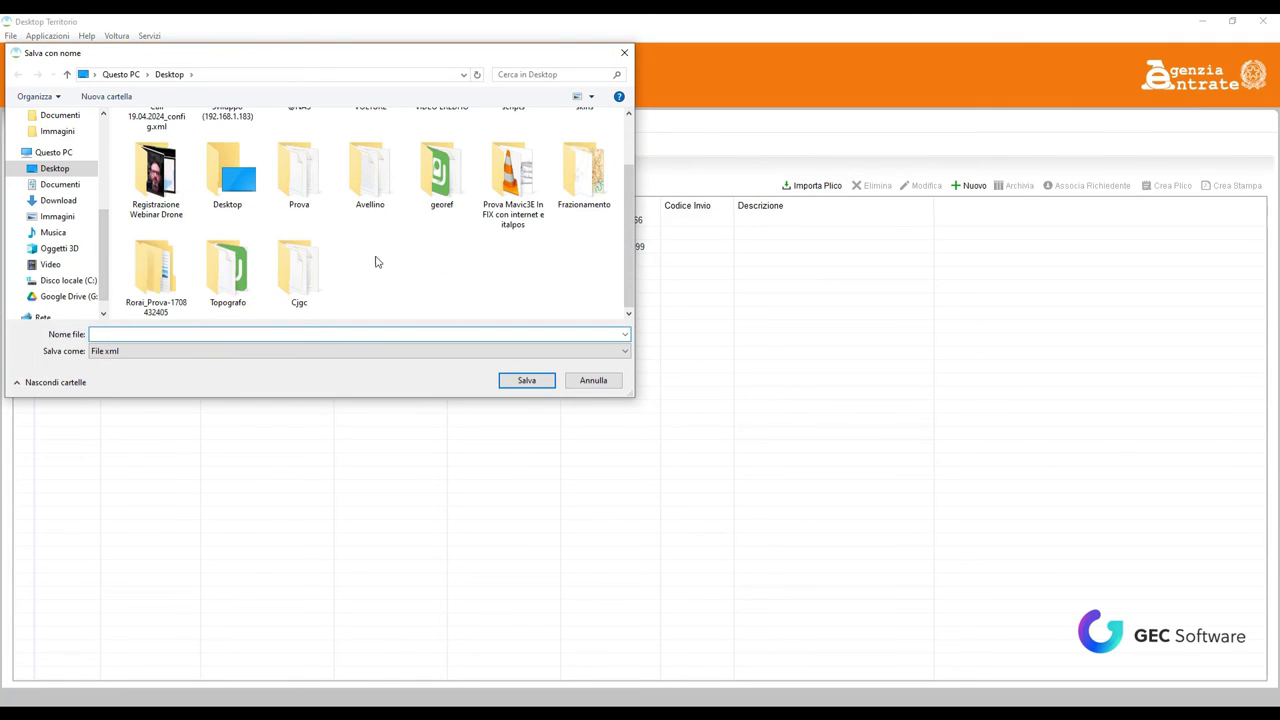
scroll(398, 261, "up", 1)
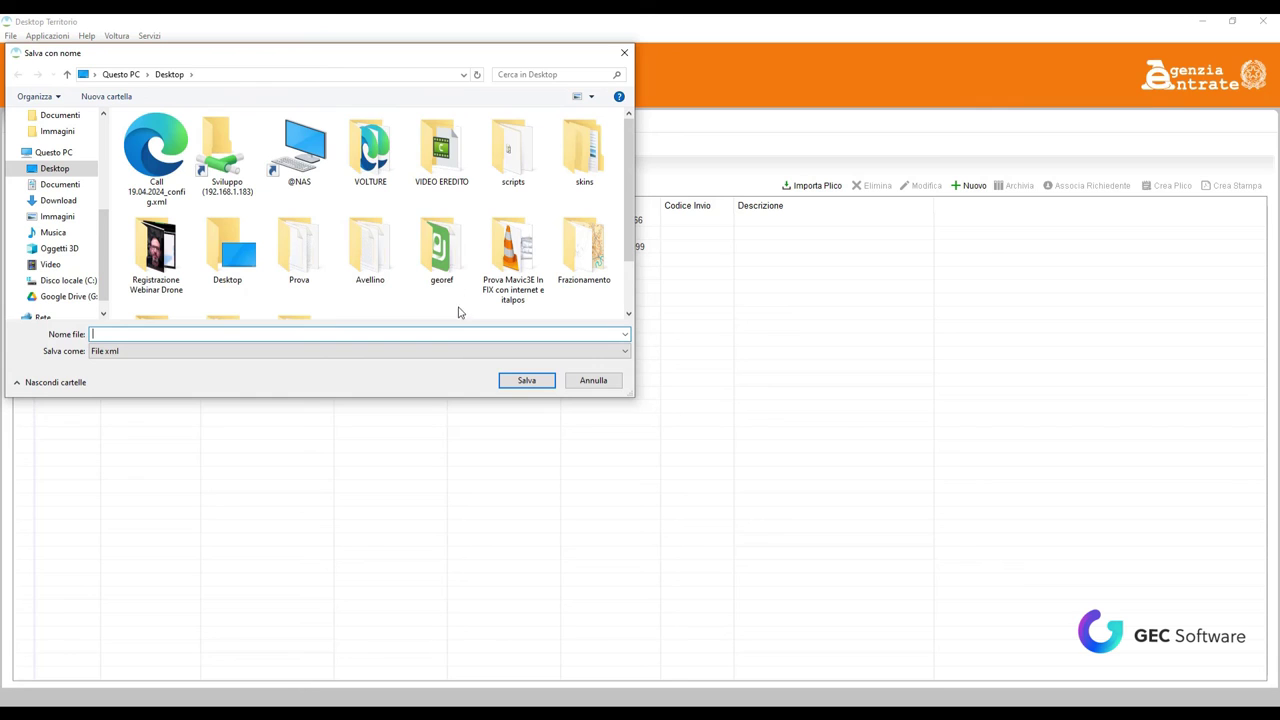
double_click(376, 156)
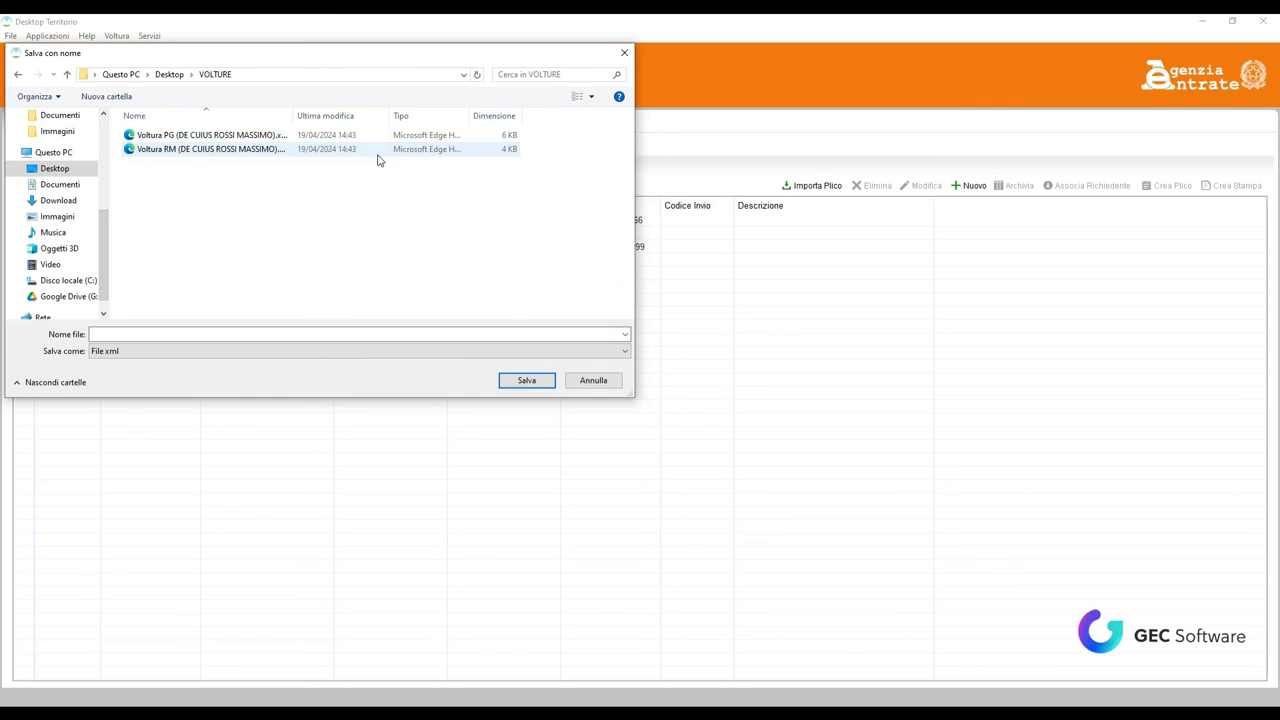
left_click(189, 137)
left_click(527, 382)
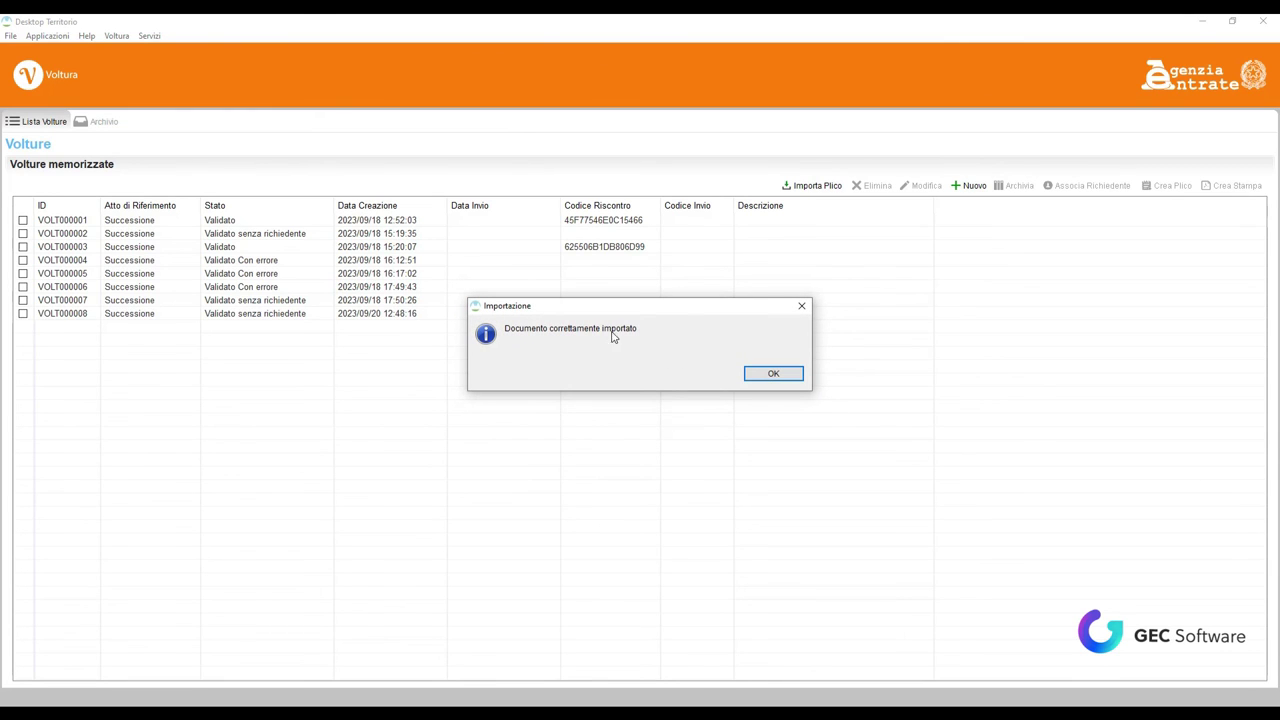
left_click(773, 374)
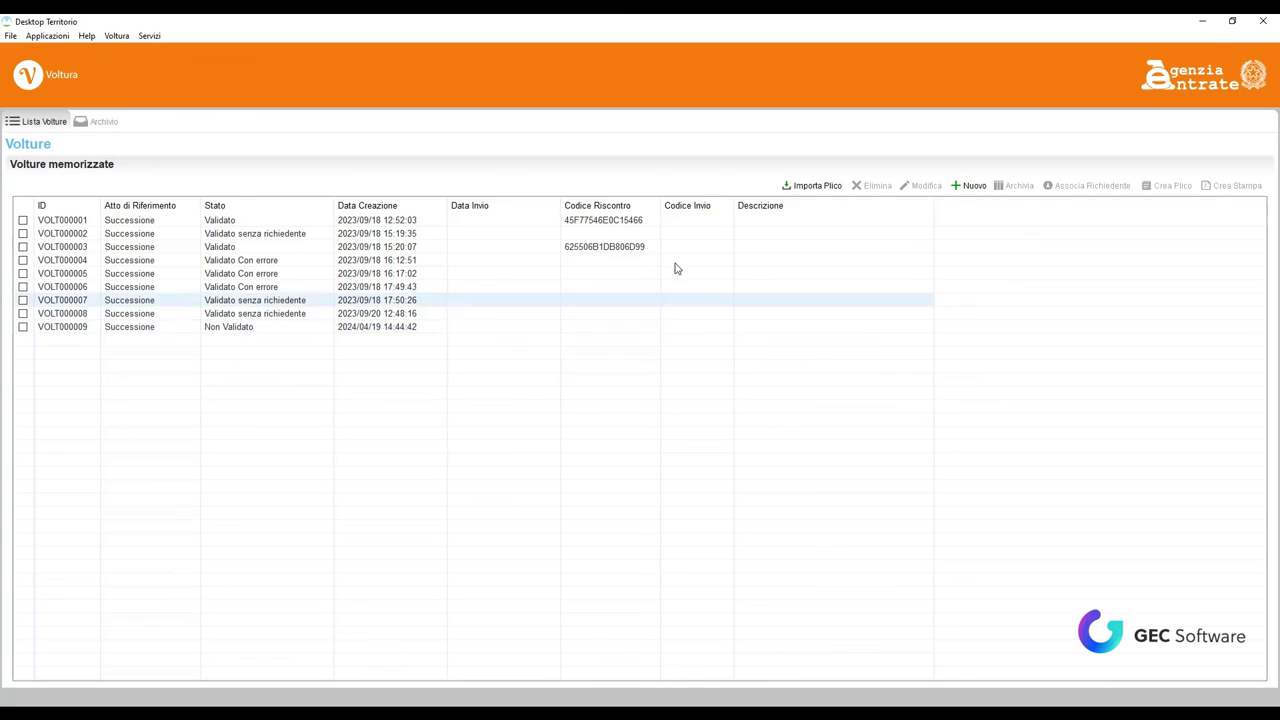
- Open the newly imported voltura VOLT000009 and validate the document without associating an applicant
left_click(152, 327)
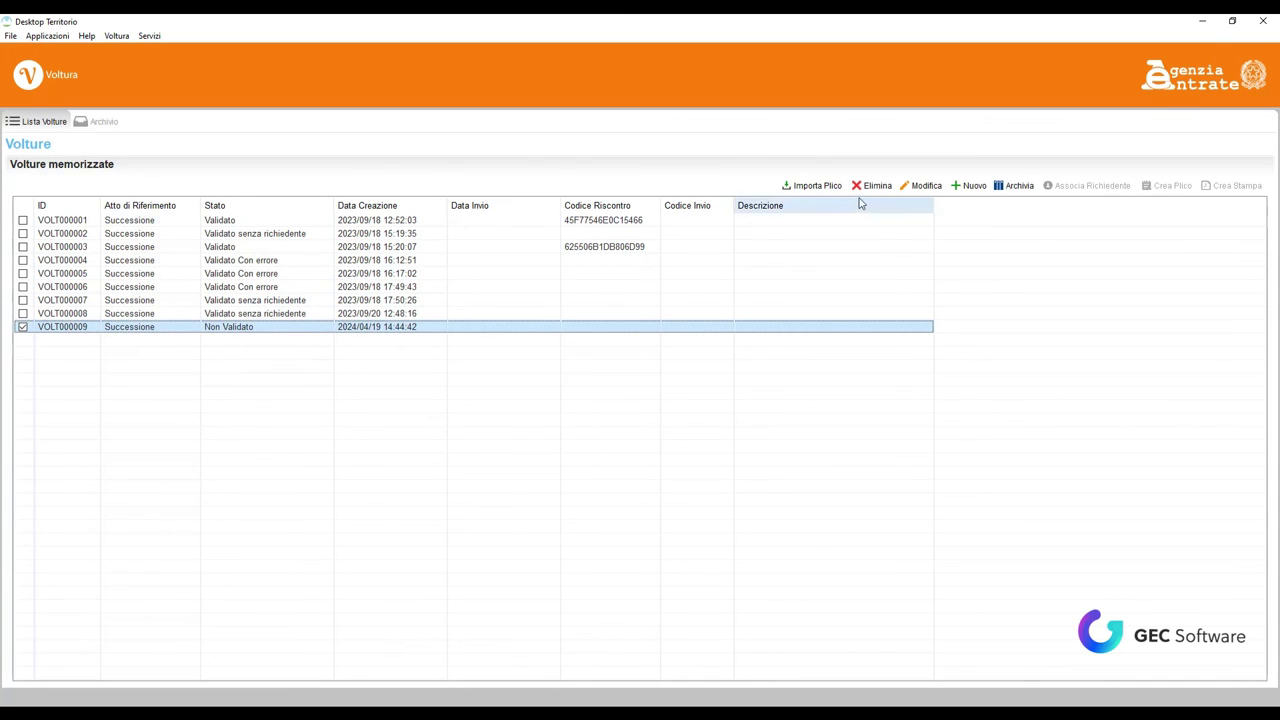
double_click(154, 331)
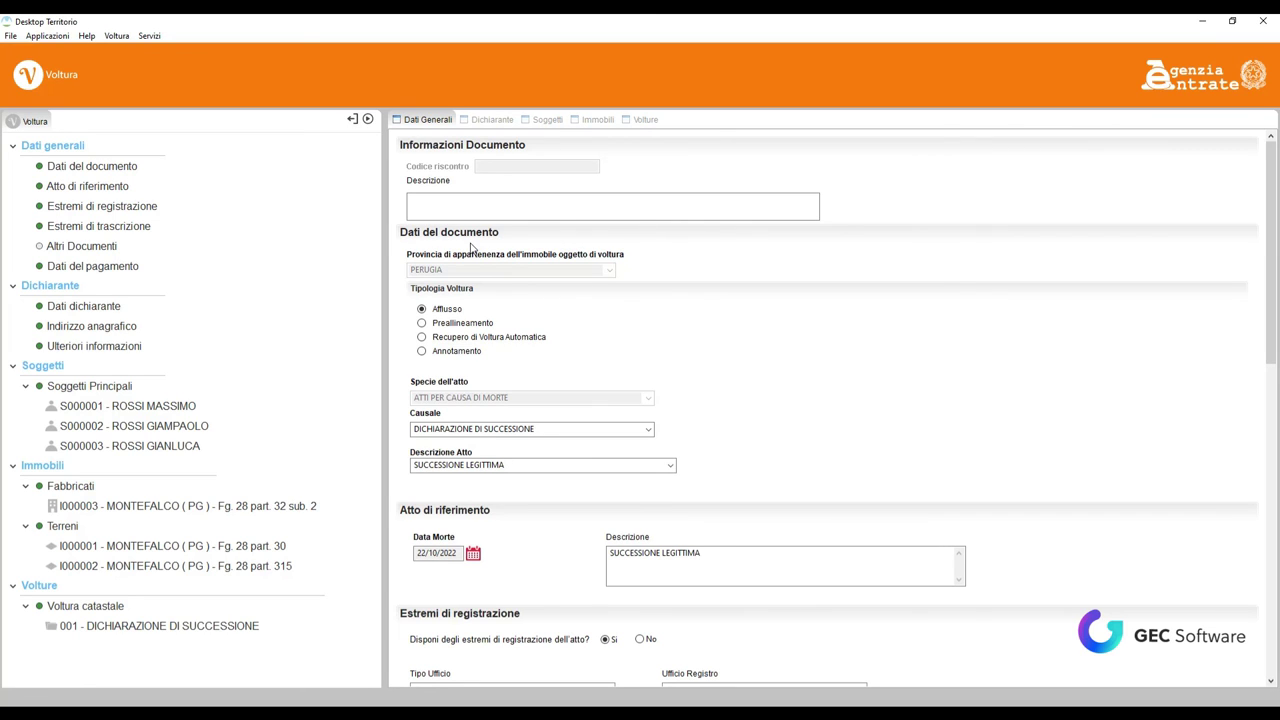
left_click(367, 119)
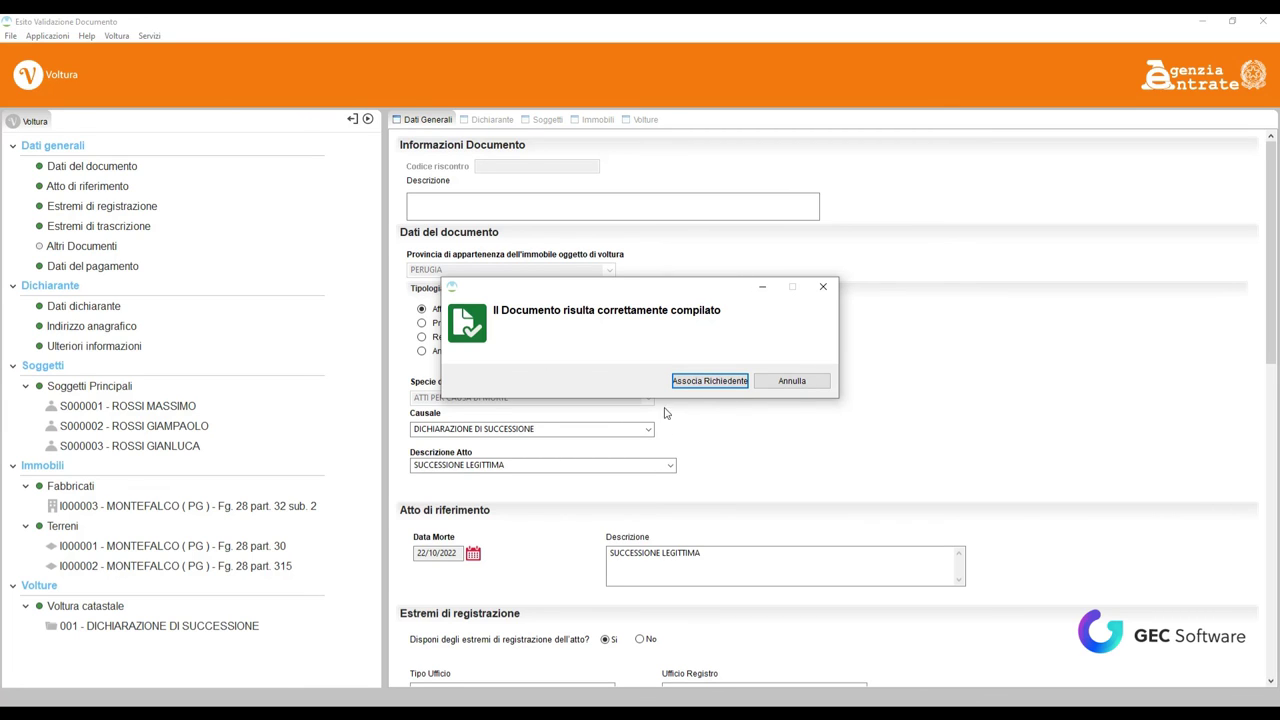
left_click(791, 381)
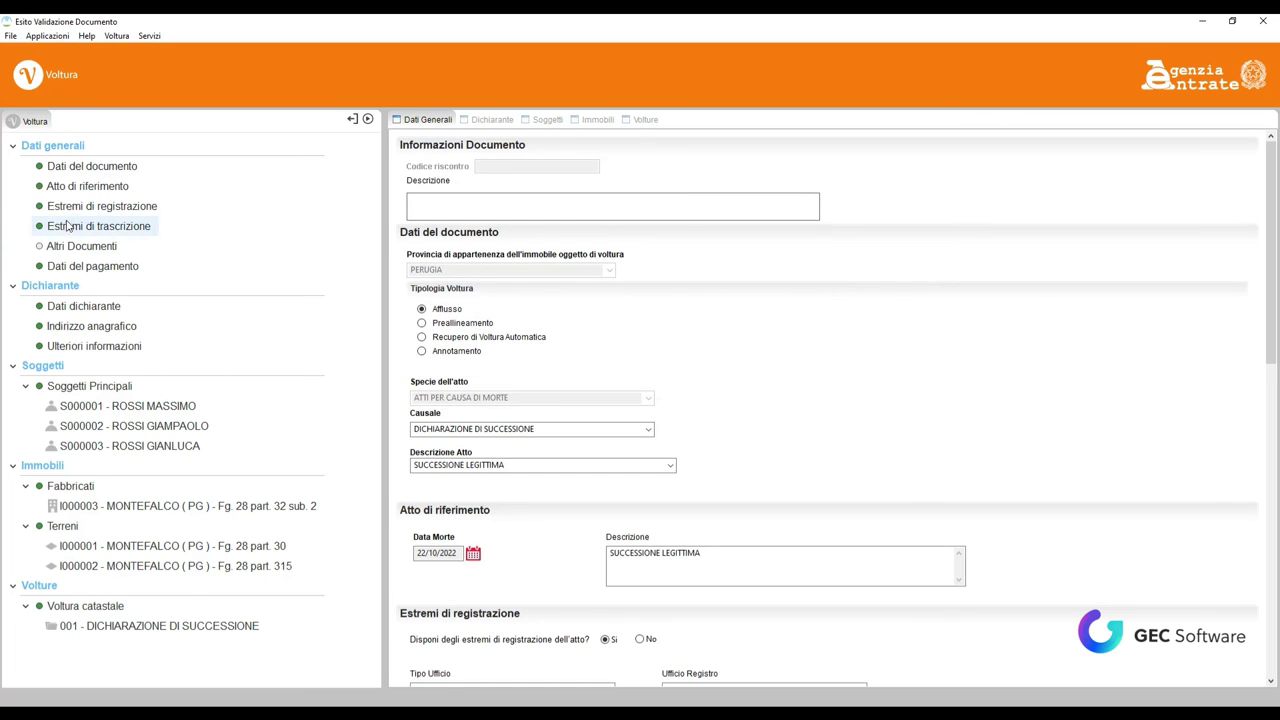